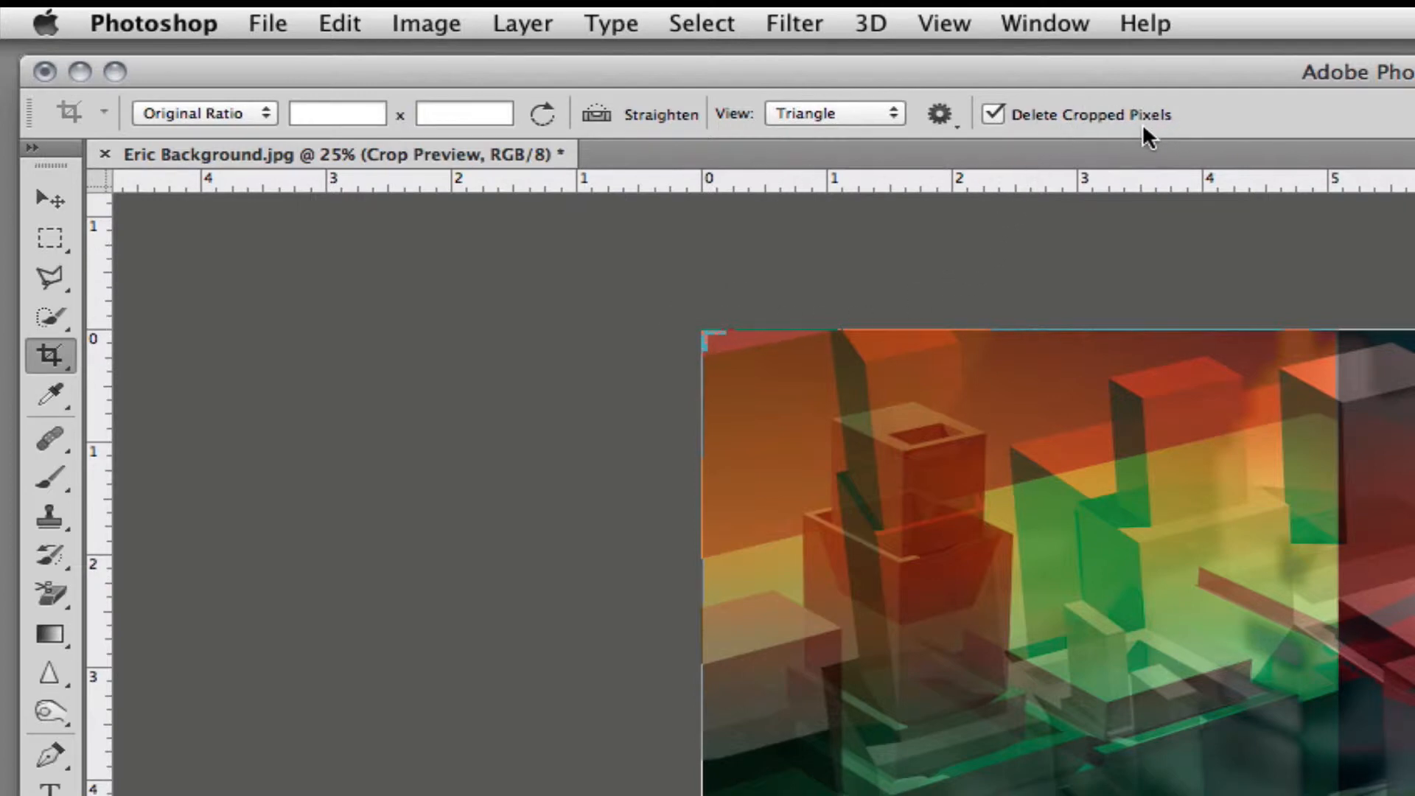
Step: Turn off deletion of cropped pixels and toggle the crop box between portrait and landscape, ending in landscape
click(991, 110)
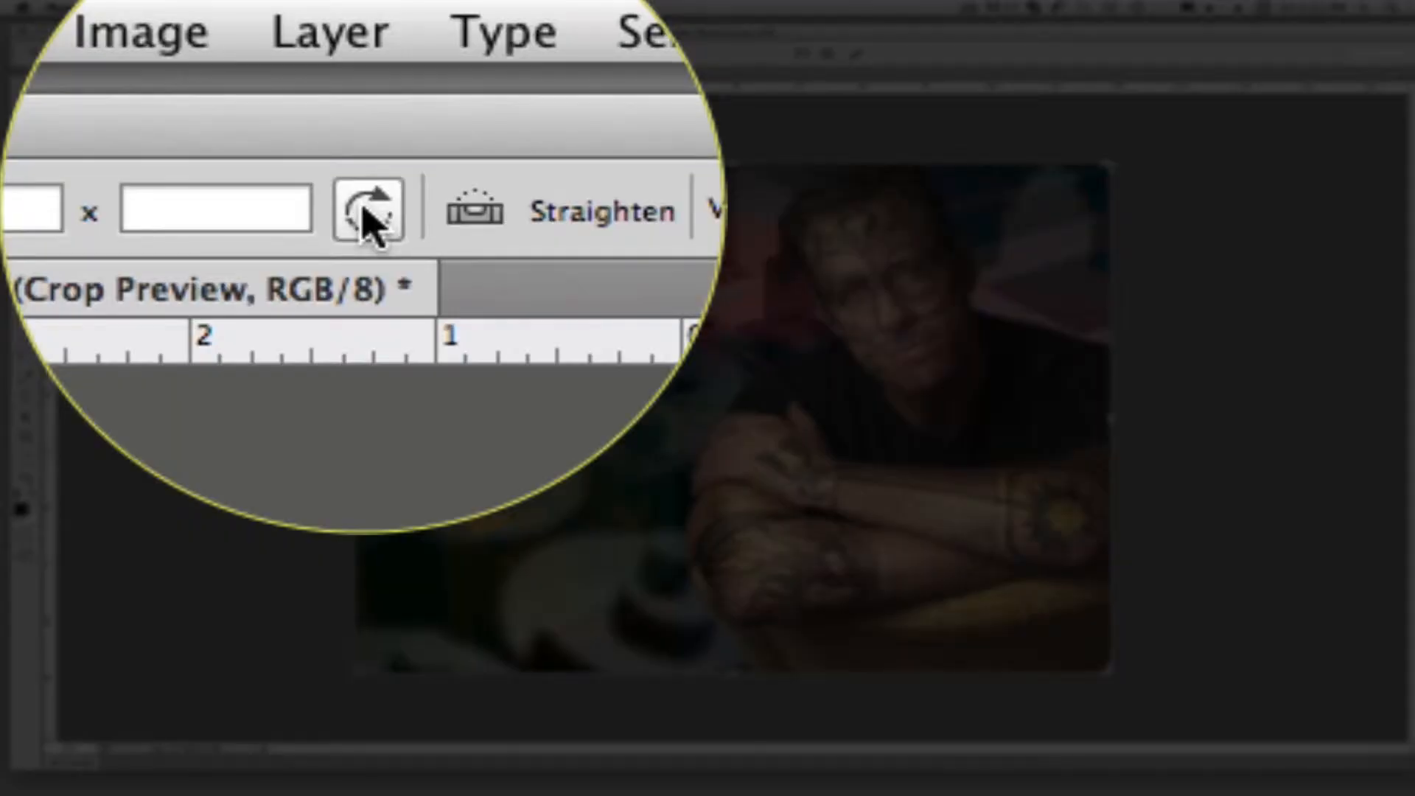
click(368, 217)
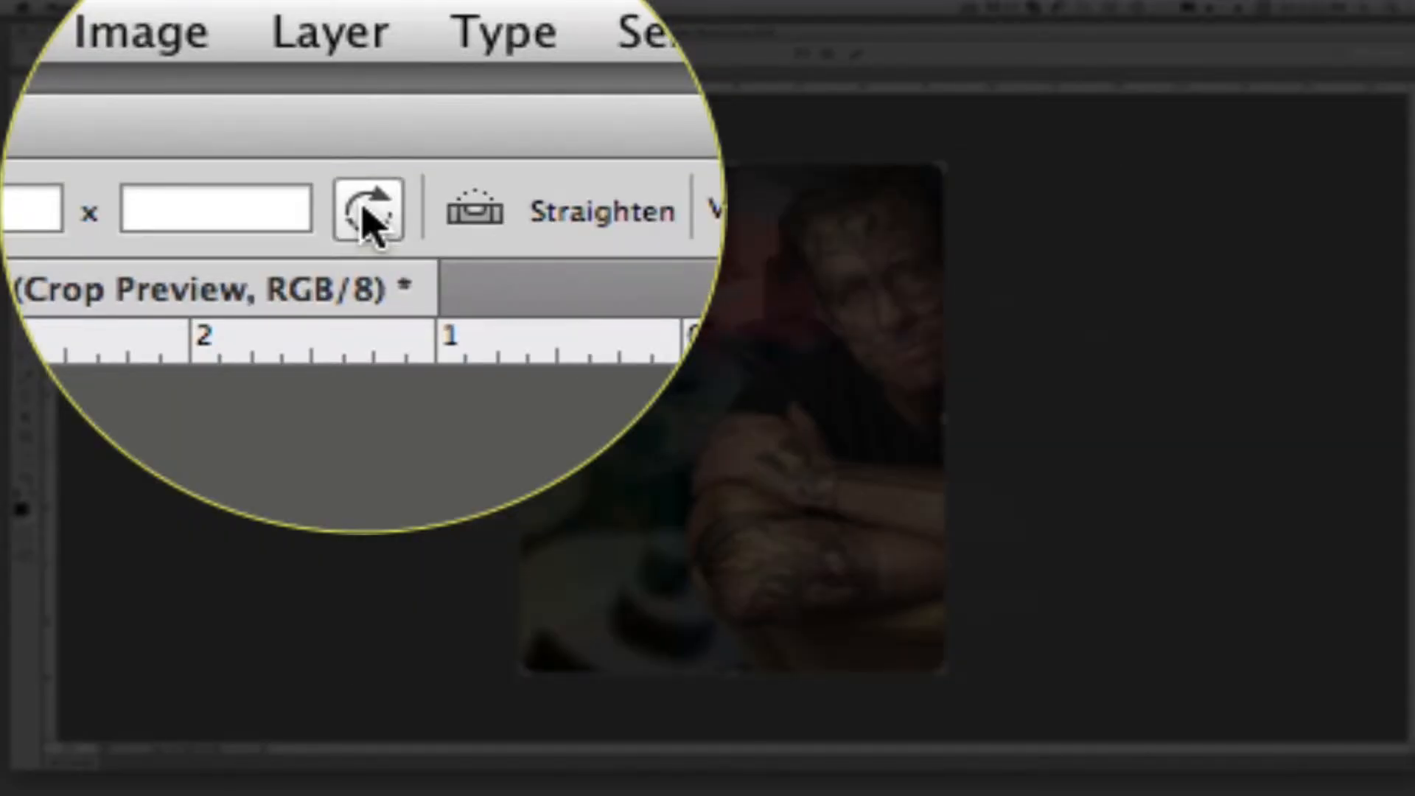
click(273, 54)
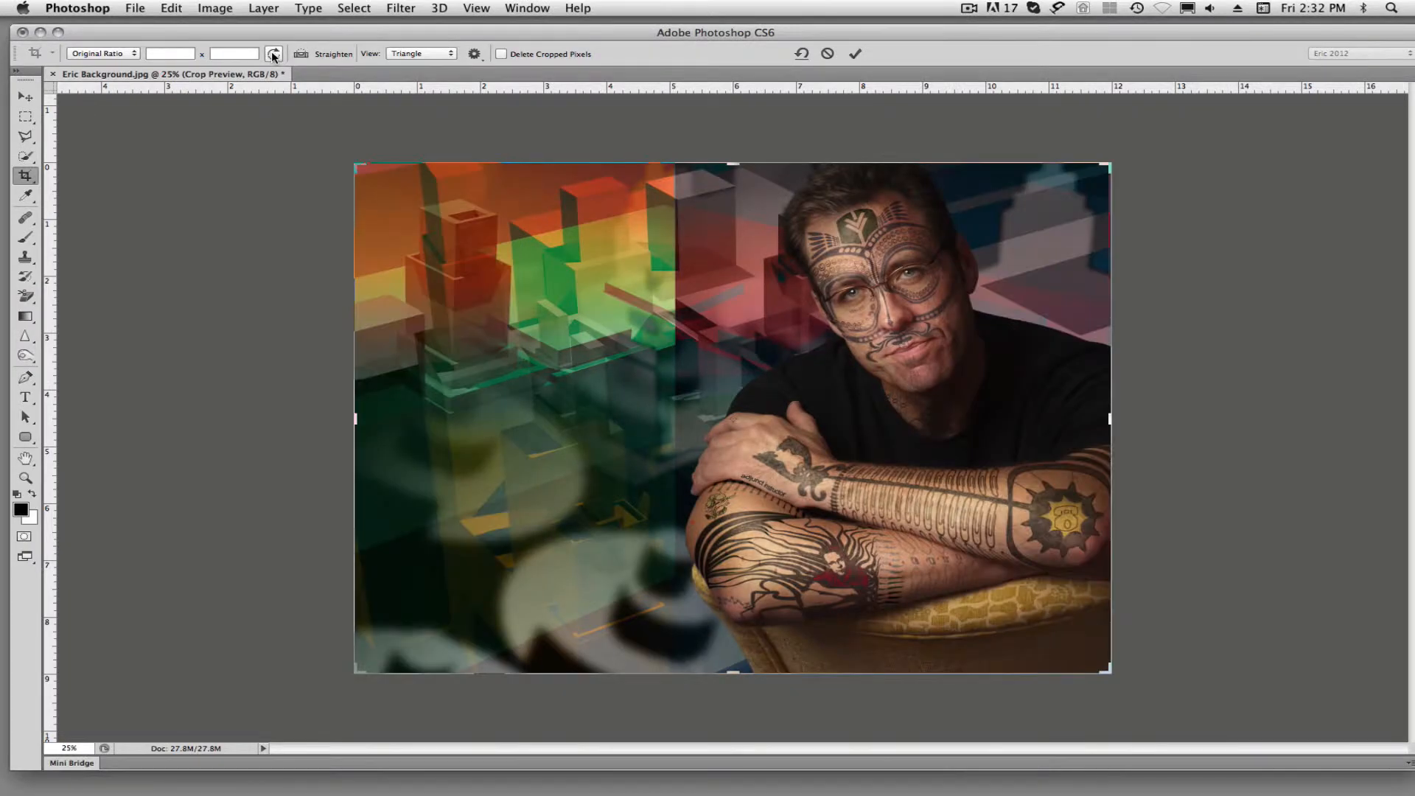
click(273, 55)
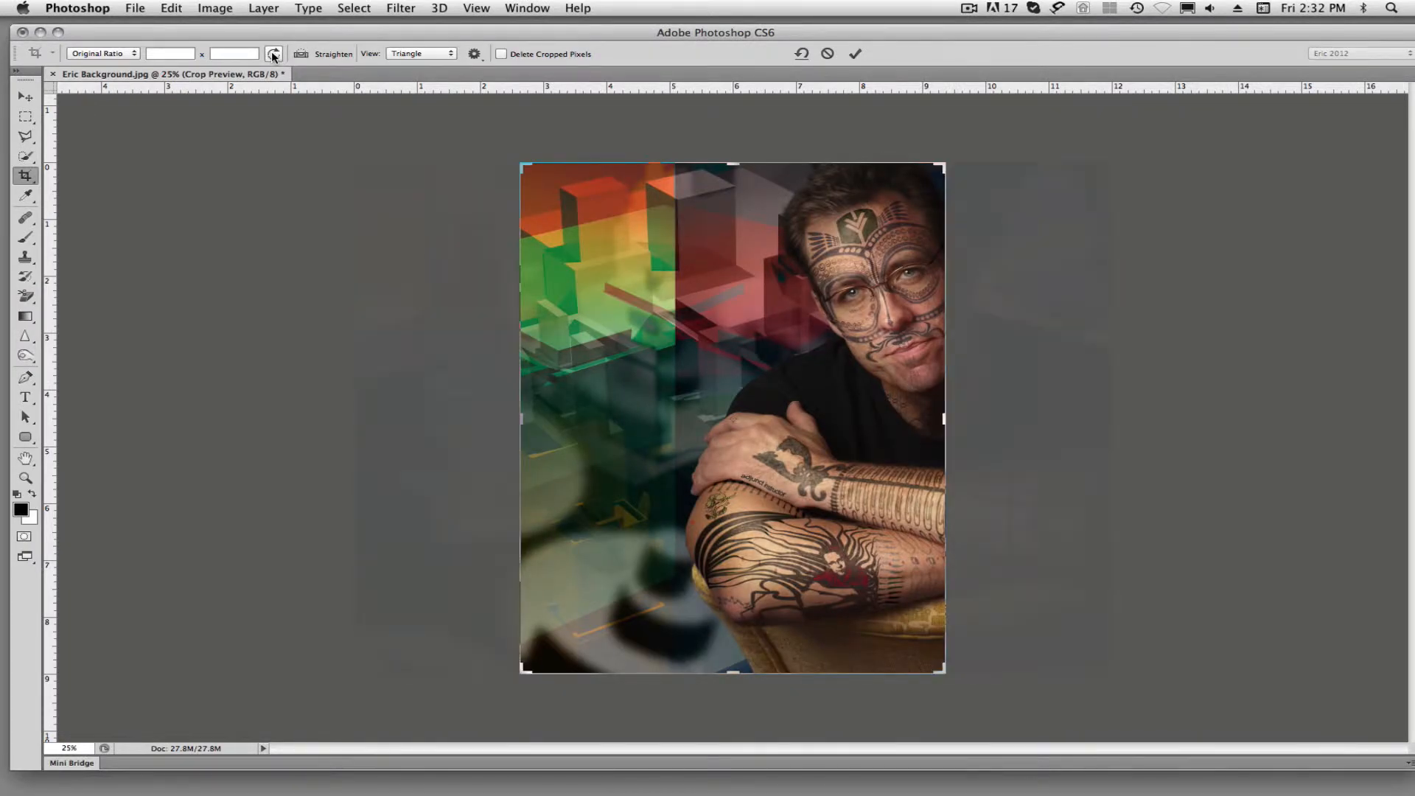
click(274, 54)
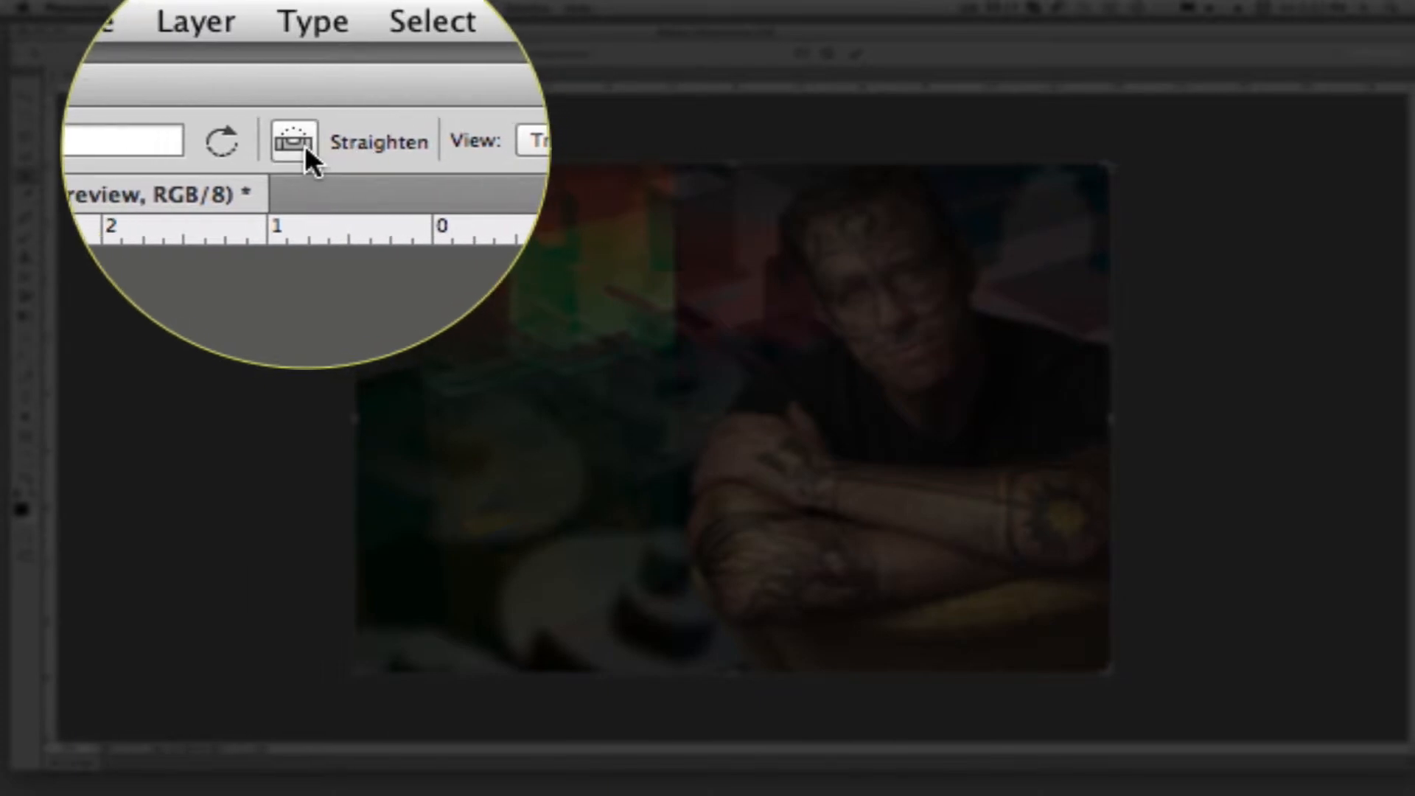
Step: Try straightening the image along a line of about 17.3° drawn across the background buildings
click(302, 143)
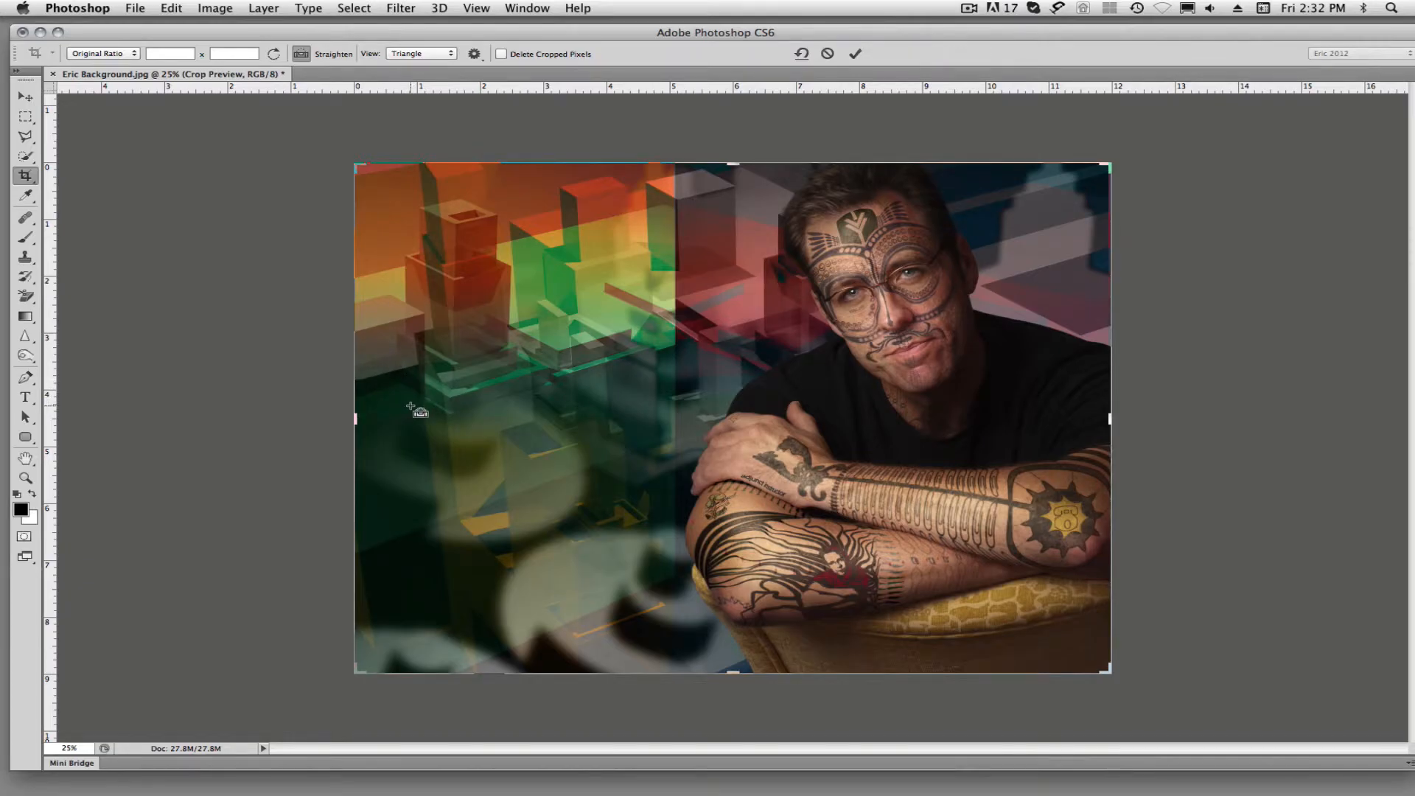
drag(409, 407, 785, 301)
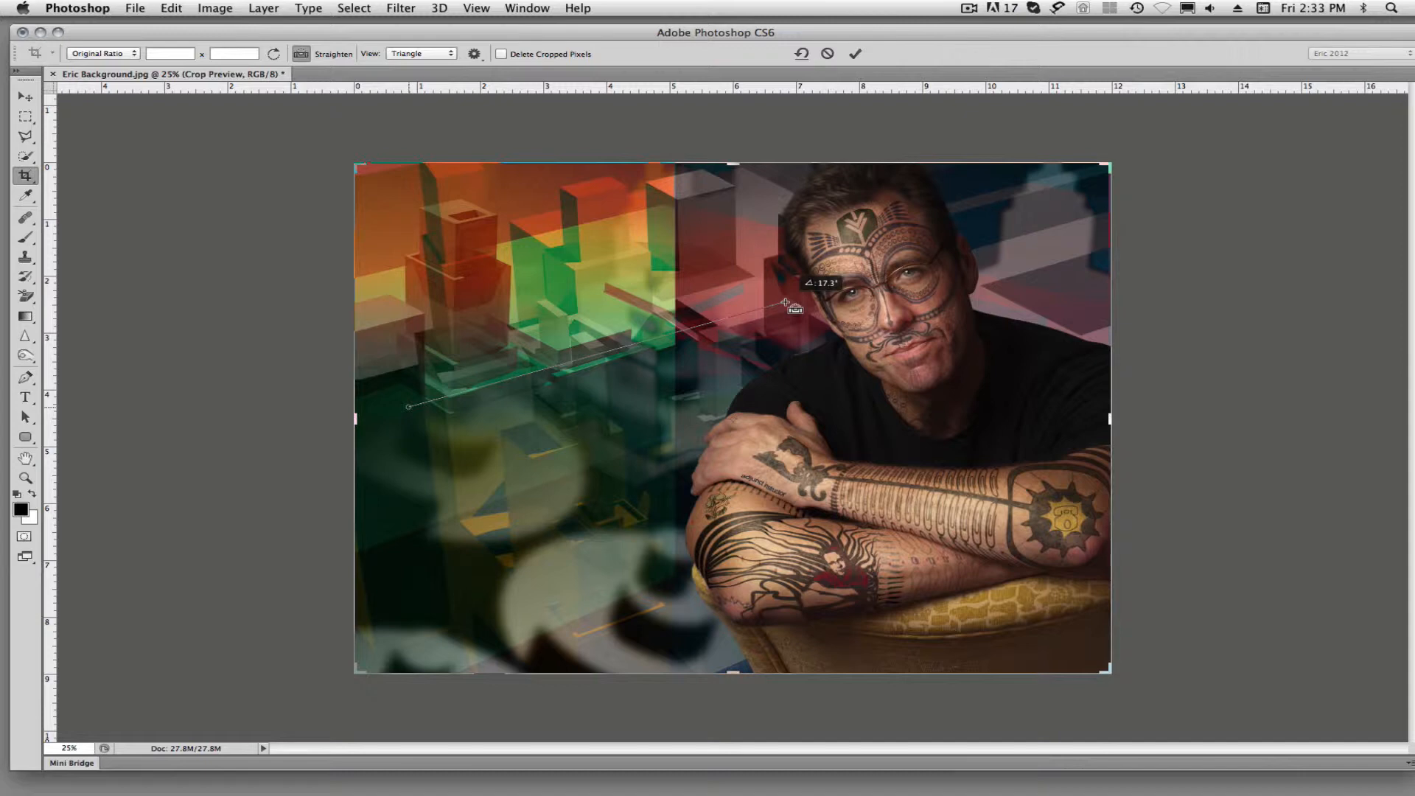
drag(785, 303, 785, 302)
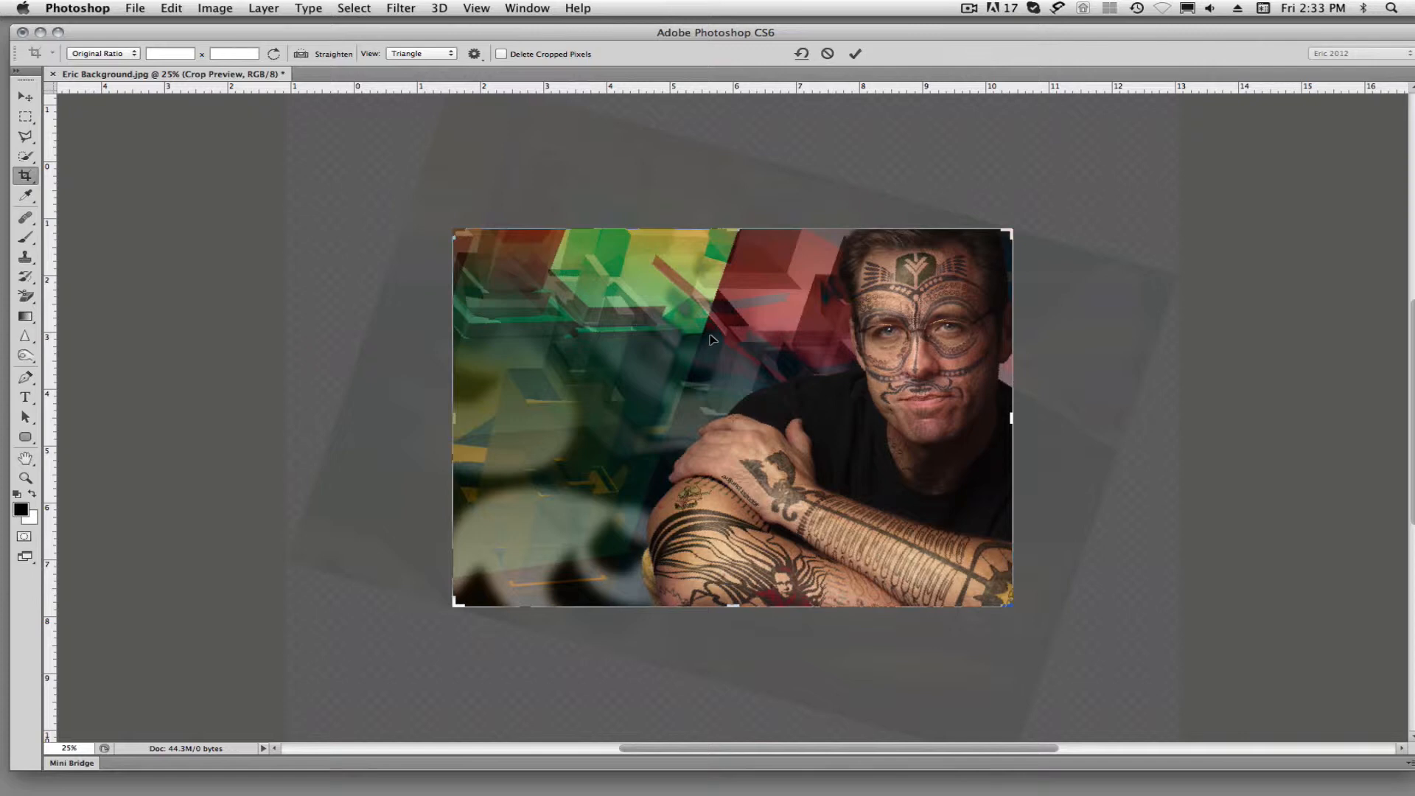
key(Escape)
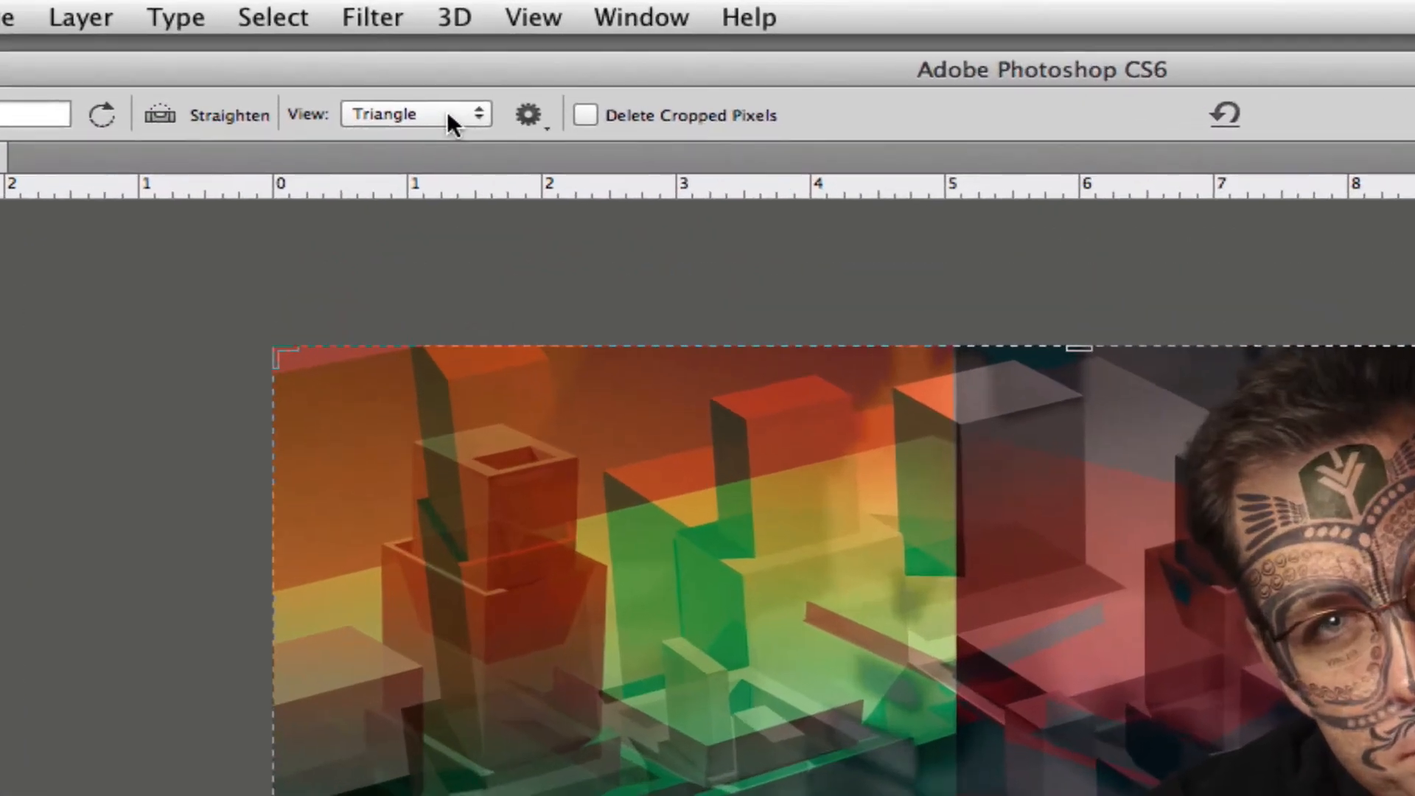
Step: Set the crop overlay to Rule of Thirds with Always Show Overlay, and activate the crop preview on the photo
click(474, 112)
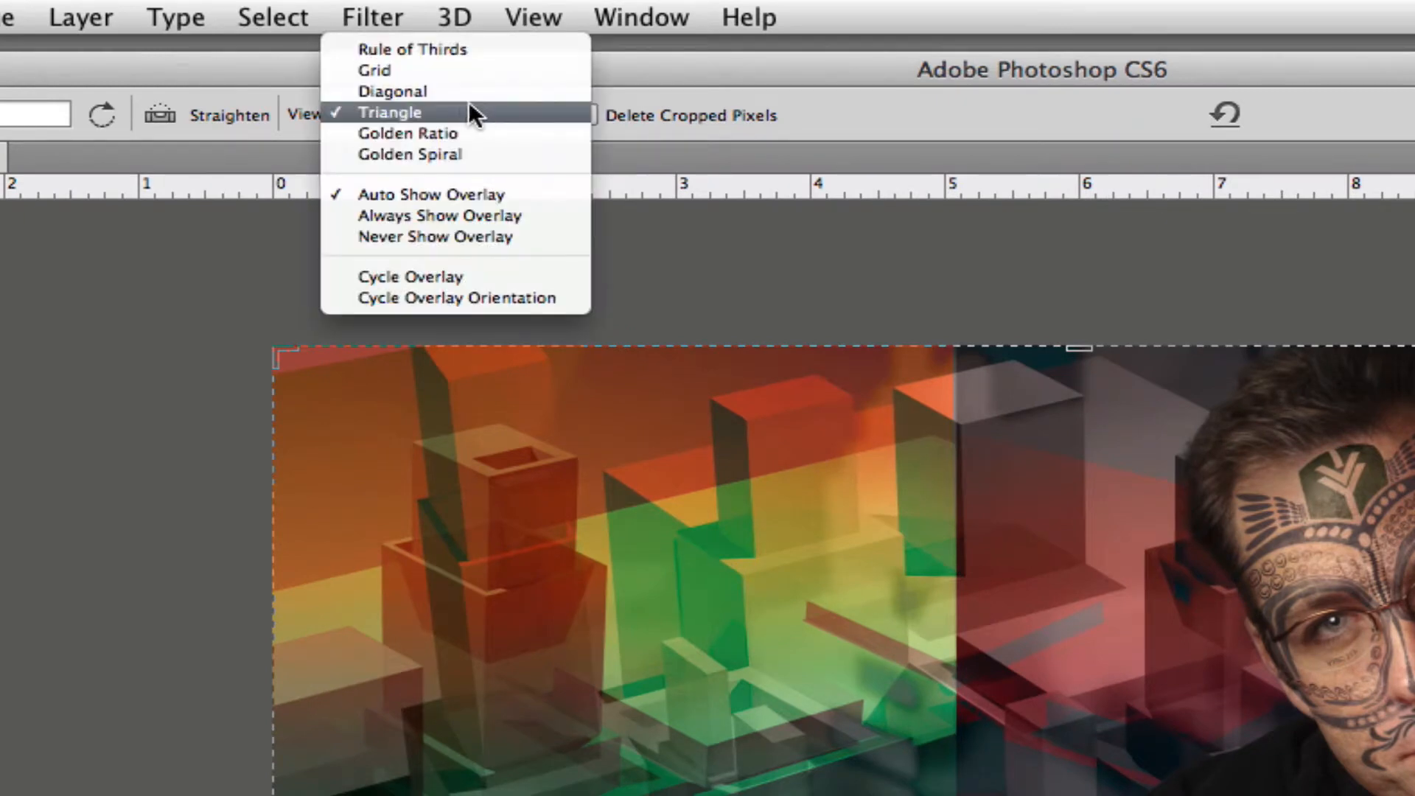
click(427, 59)
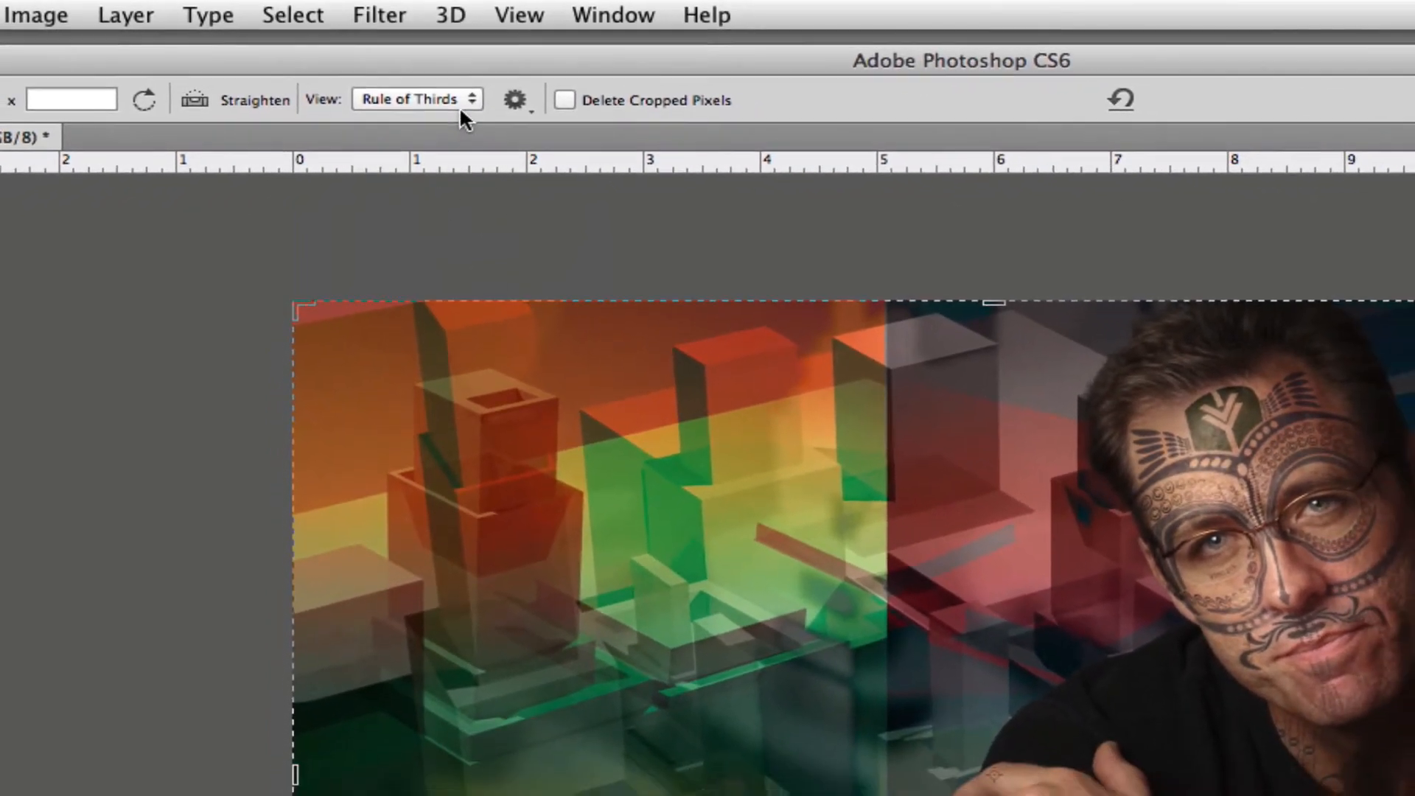
click(465, 102)
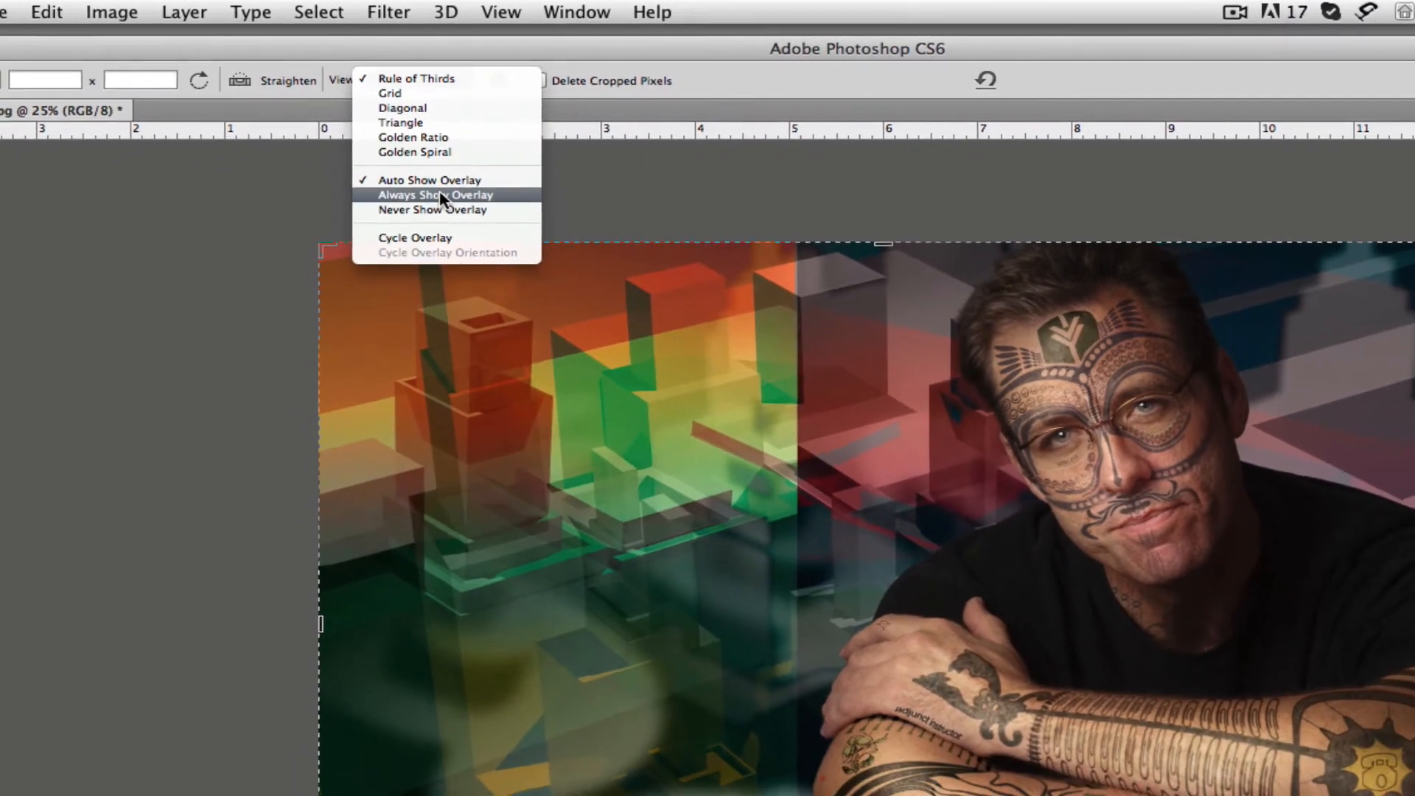
click(436, 211)
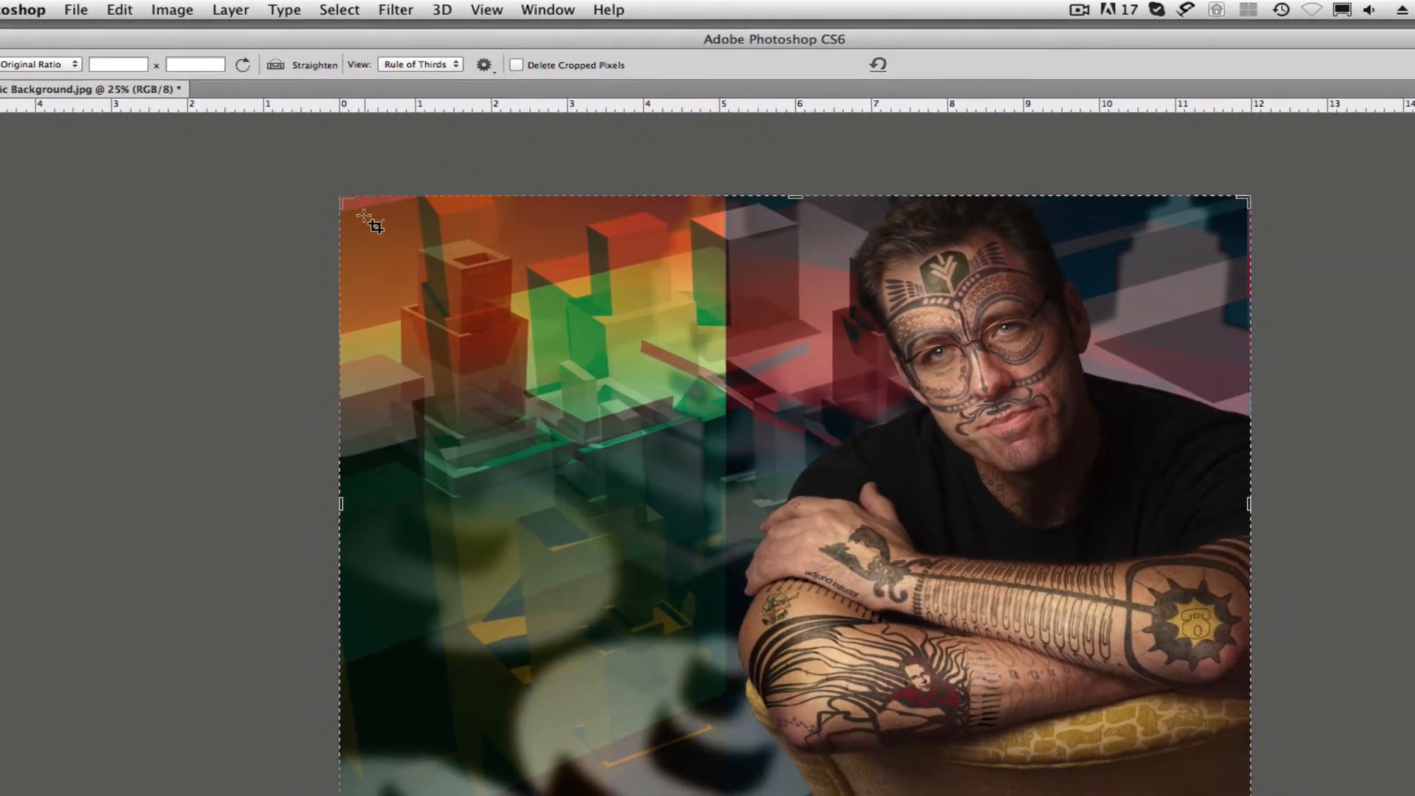
click(355, 243)
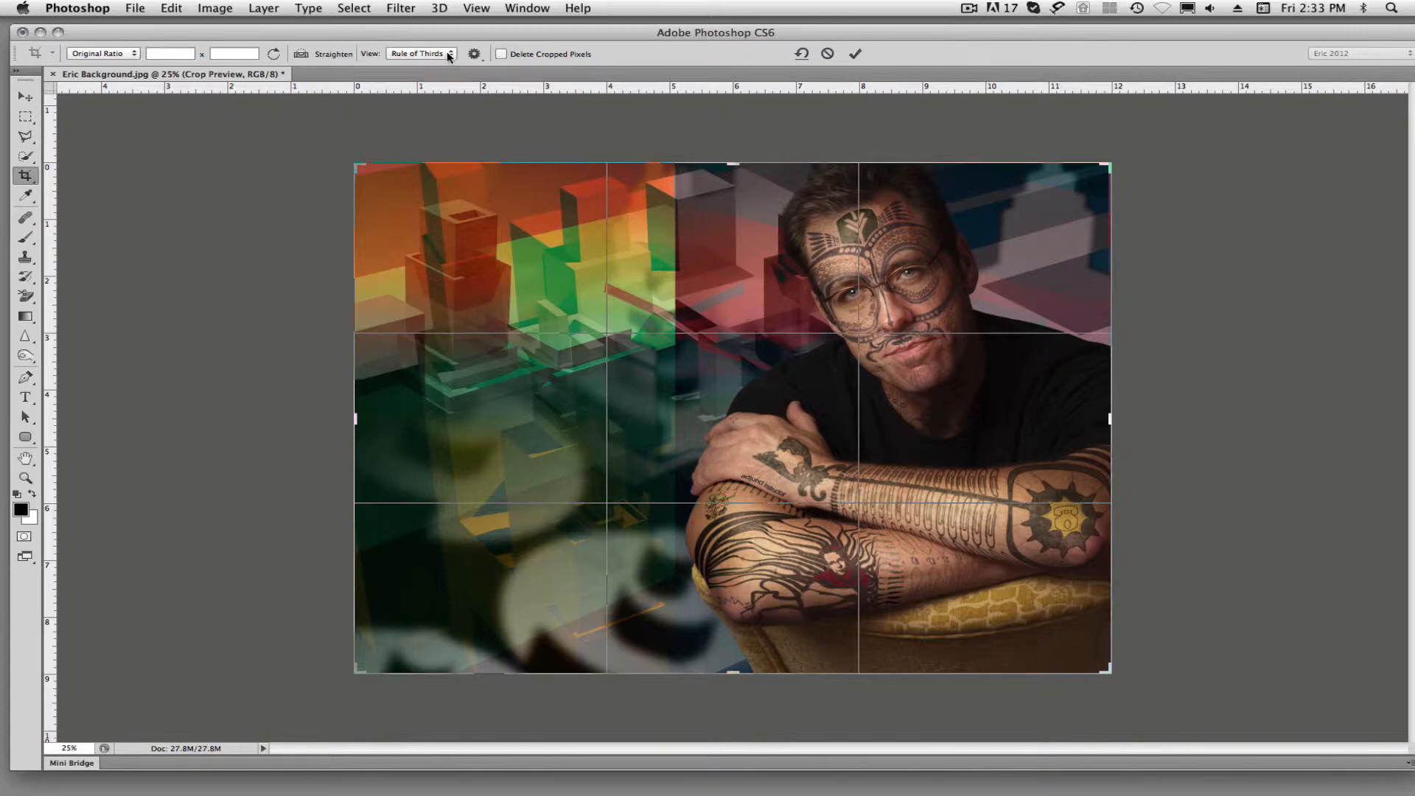
Step: Try the Grid, Diagonal, Triangle, Golden Ratio and Golden Spiral crop overlays in turn on the photo
click(448, 54)
click(435, 62)
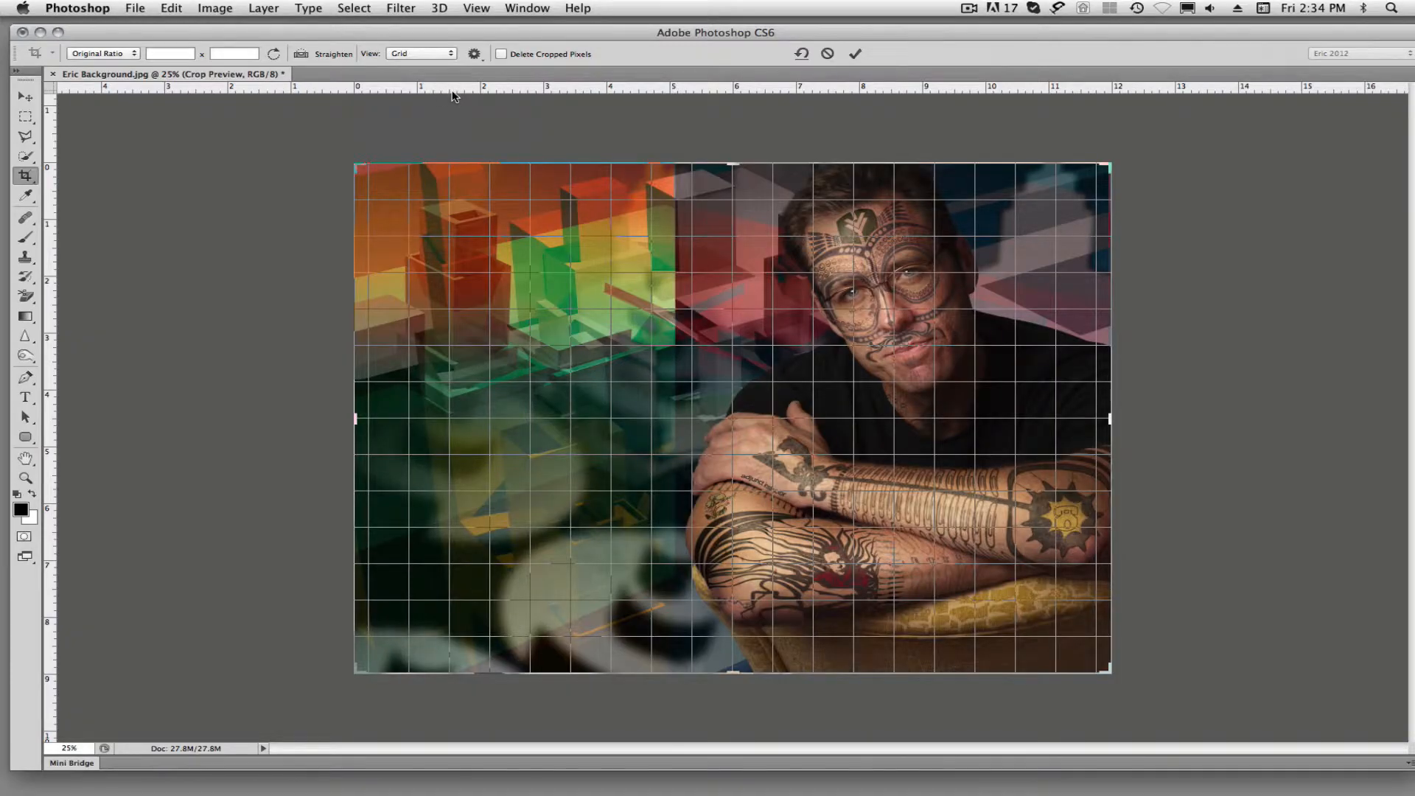
click(448, 52)
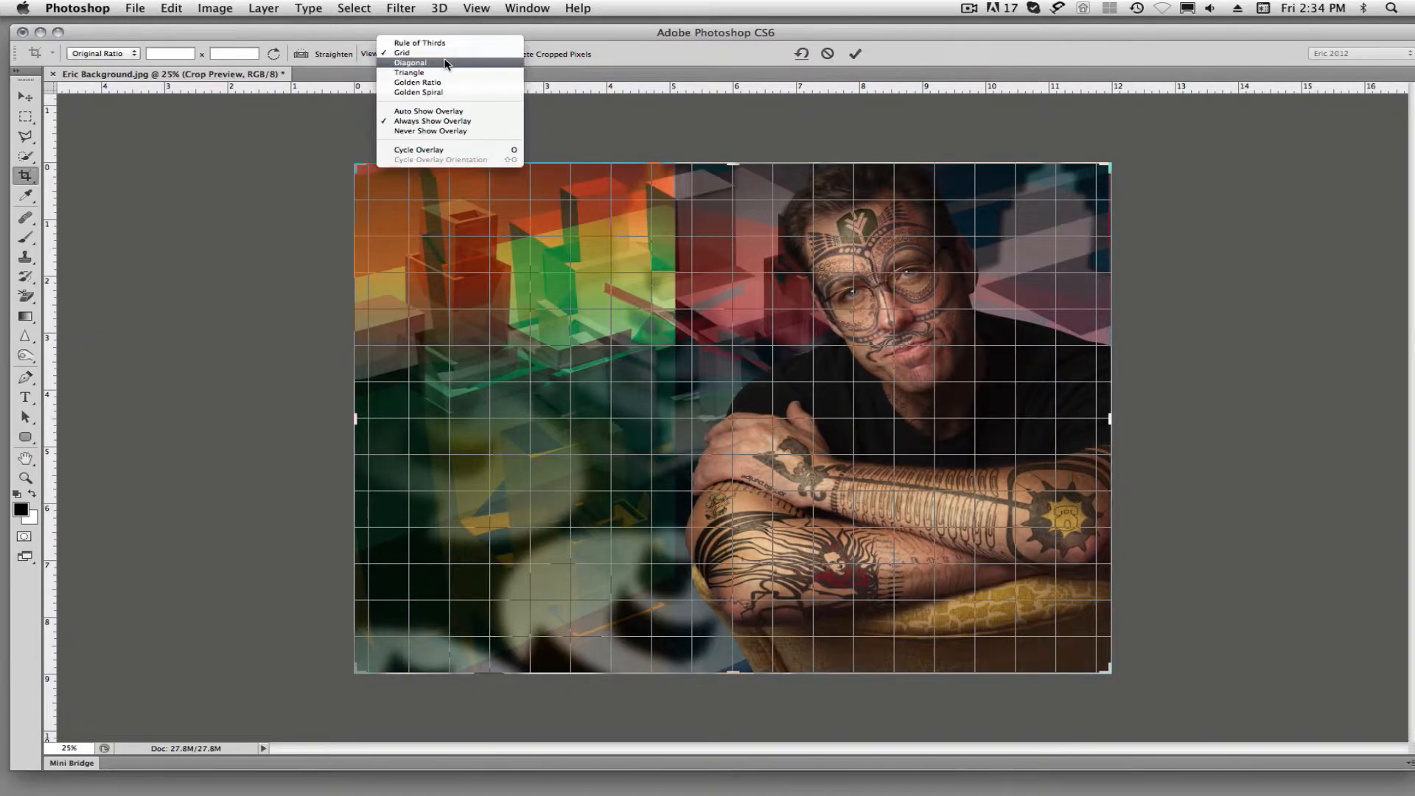
click(445, 62)
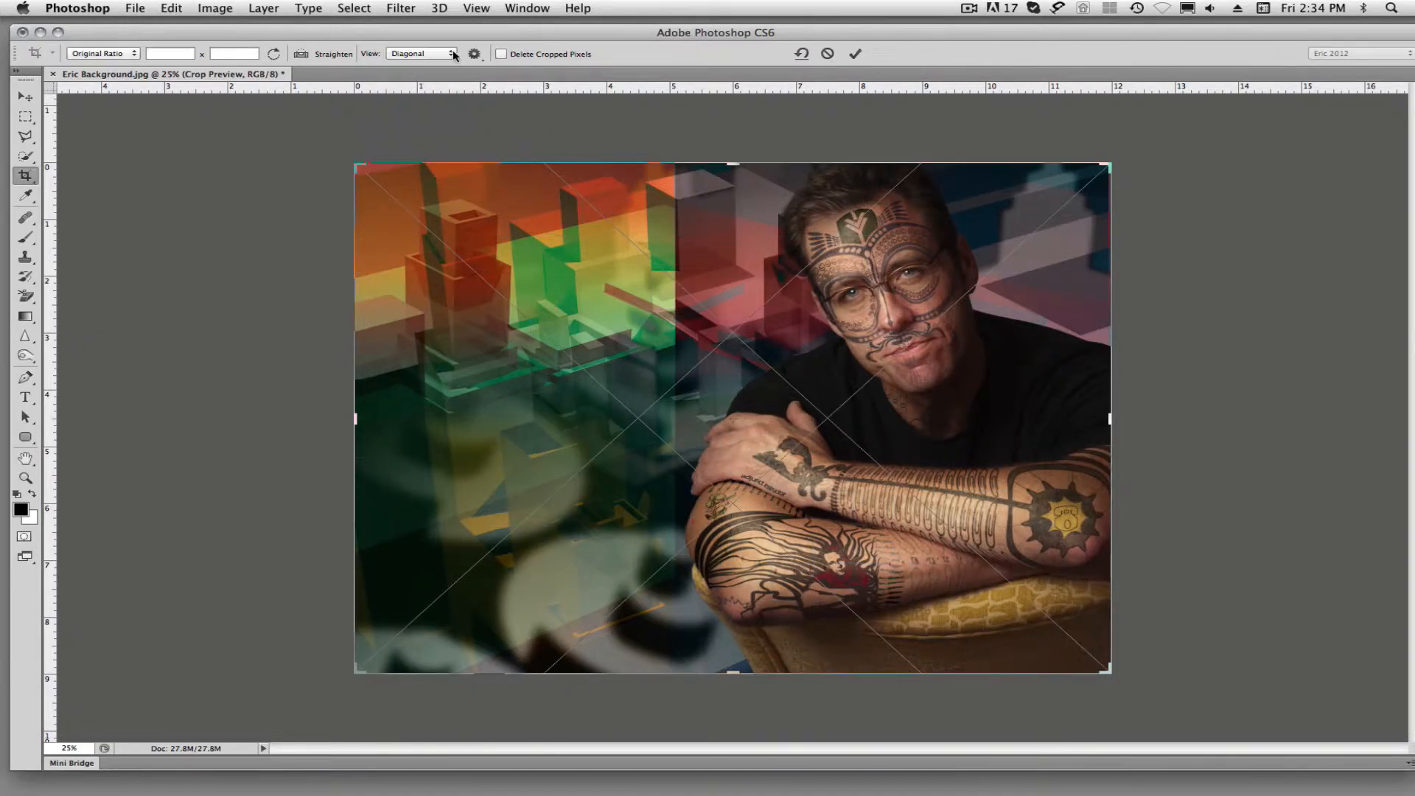
click(453, 55)
click(447, 62)
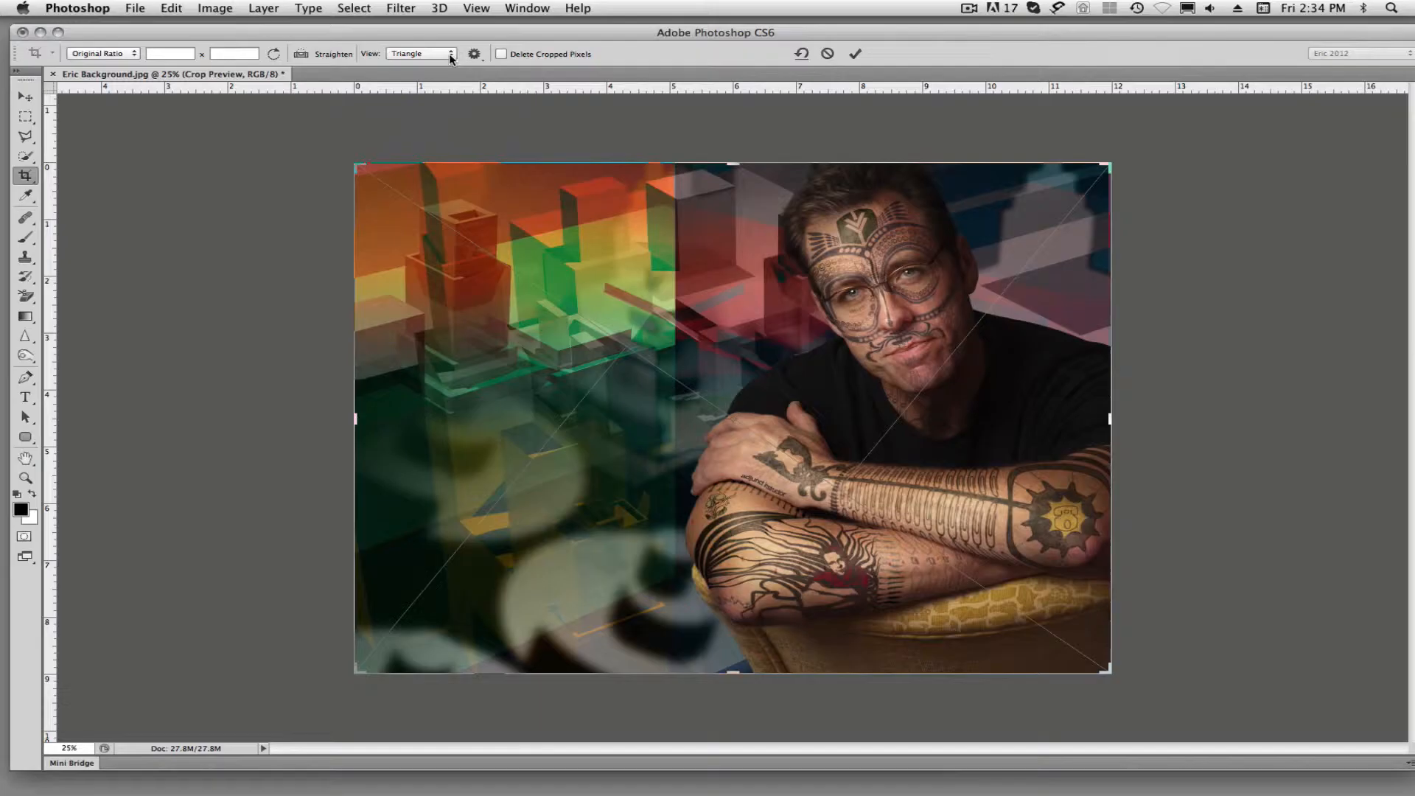
click(448, 53)
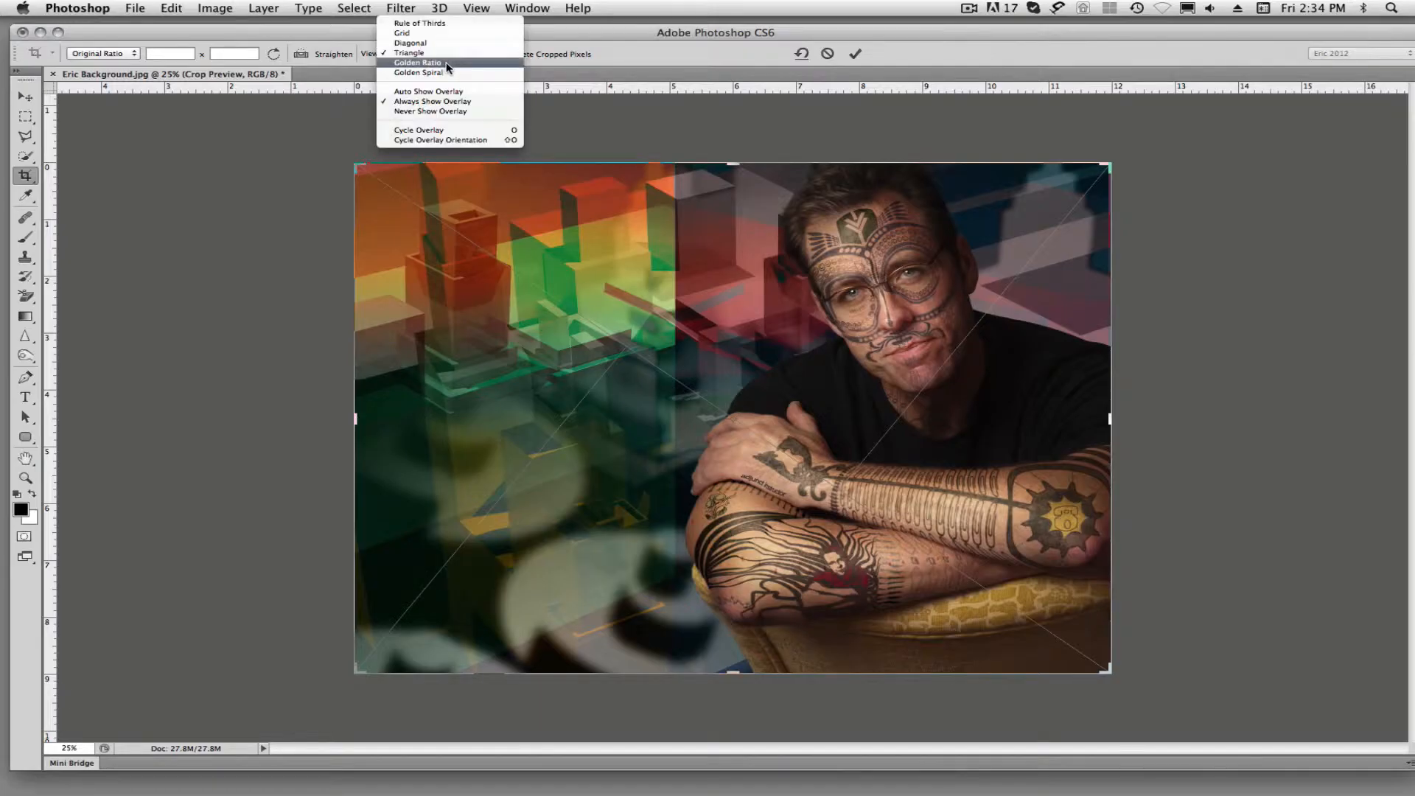
click(446, 64)
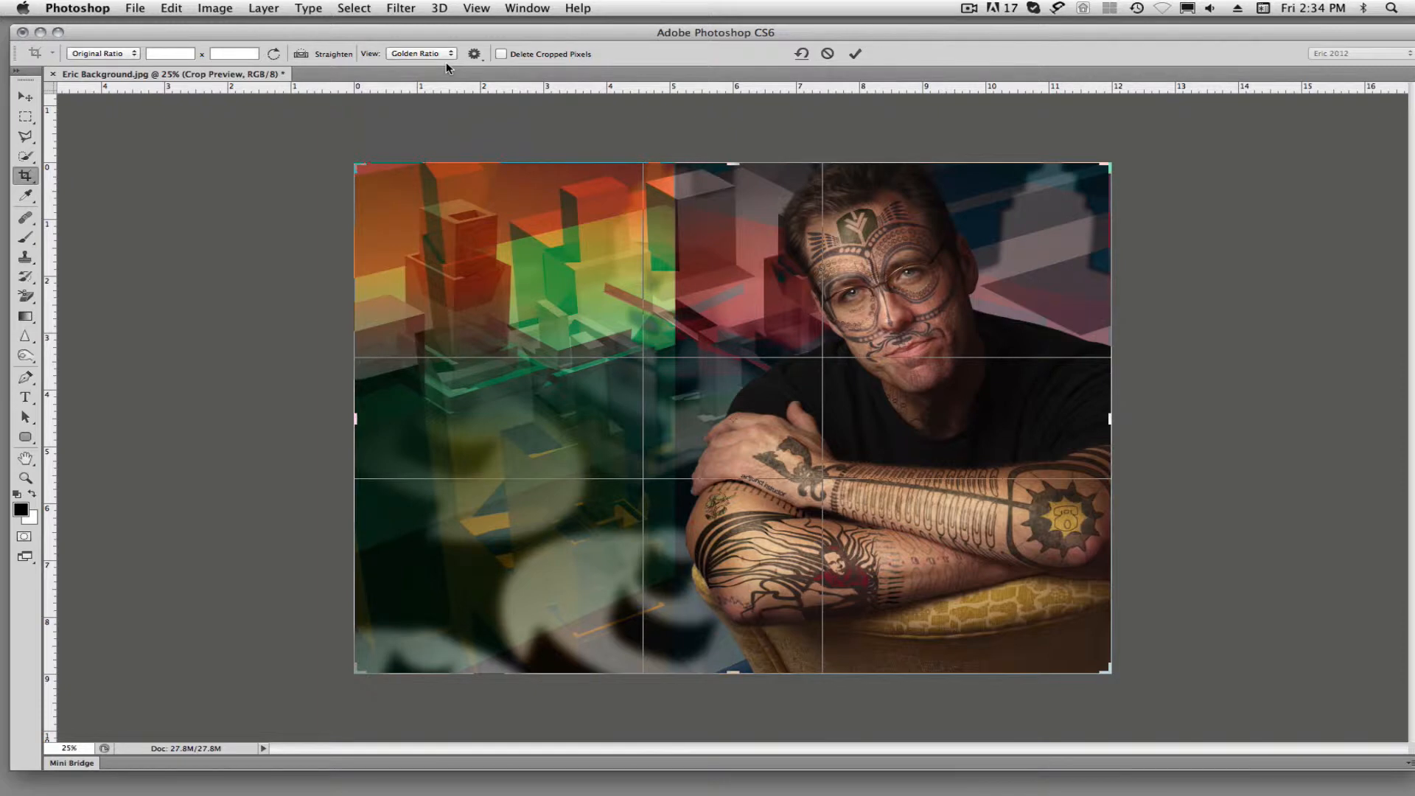
click(453, 53)
click(445, 62)
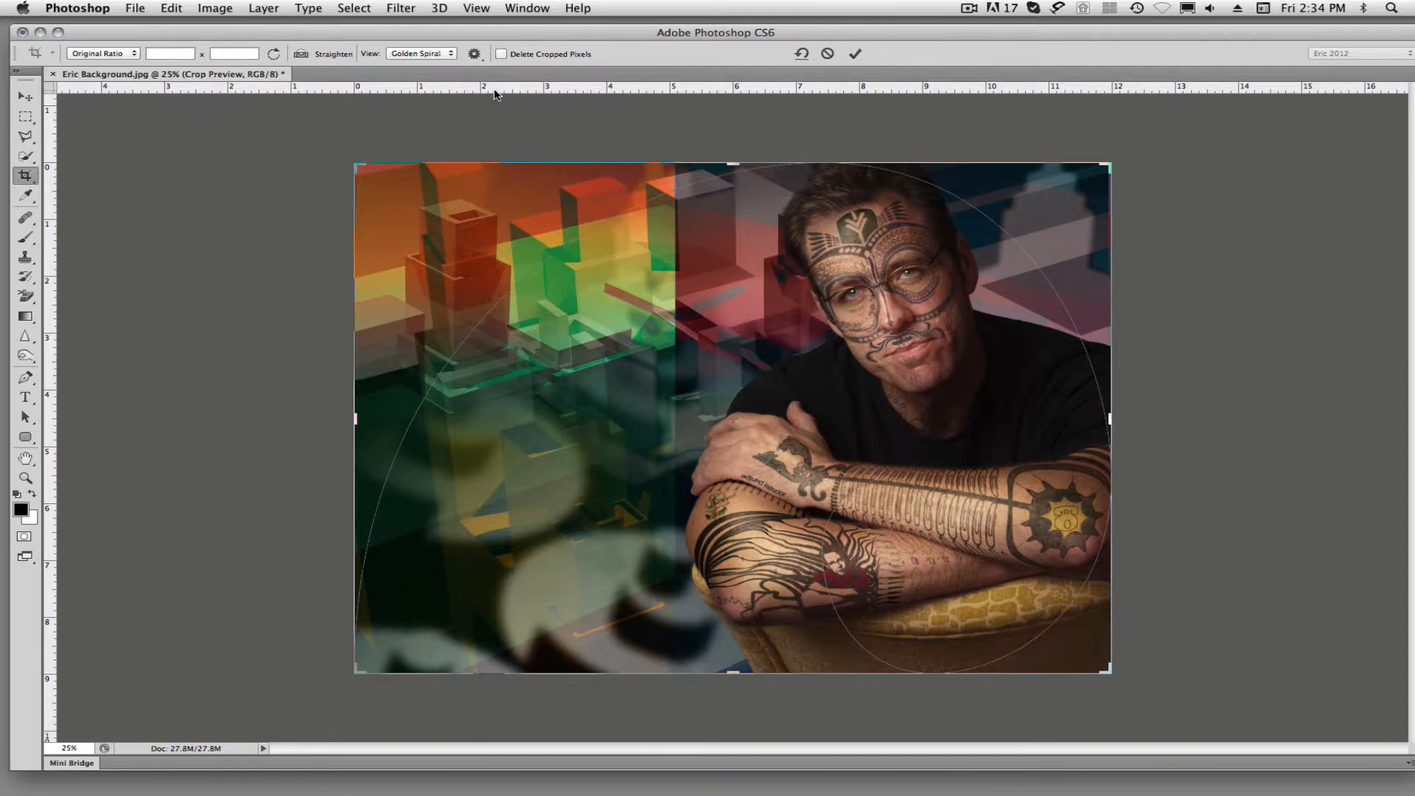
Step: Set the crop overlay display to Auto Show Overlay and choose the Grid overlay
click(449, 53)
click(449, 53)
click(448, 55)
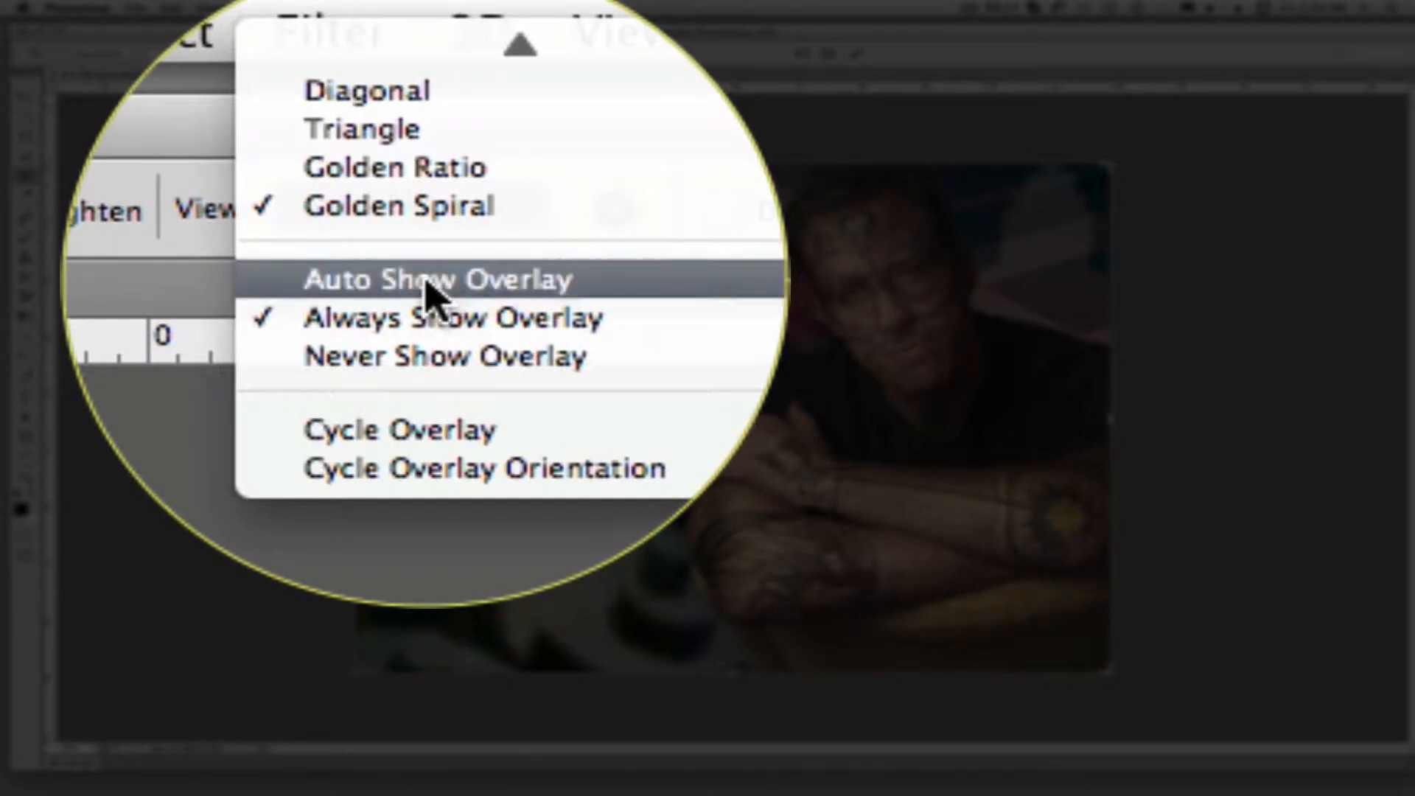
click(431, 293)
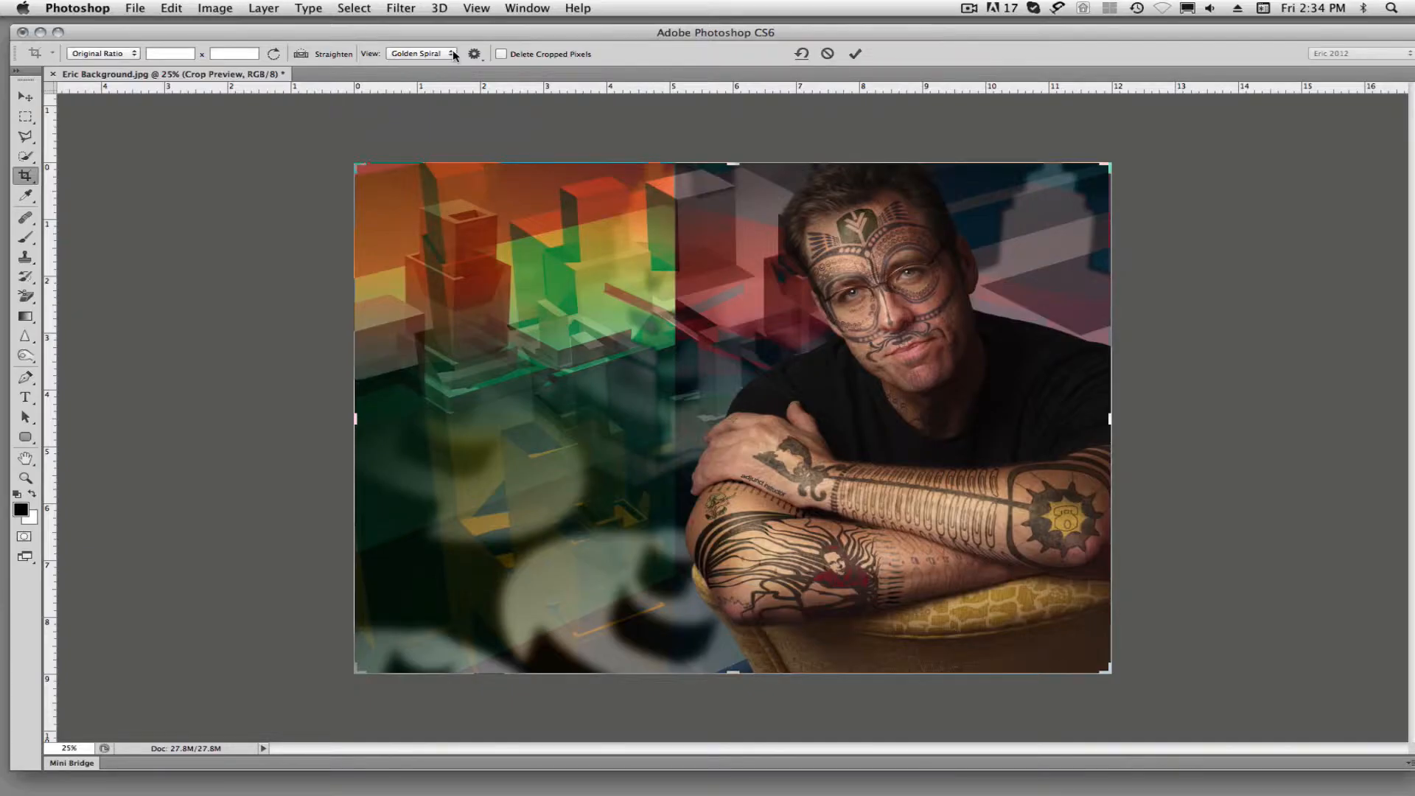
click(451, 53)
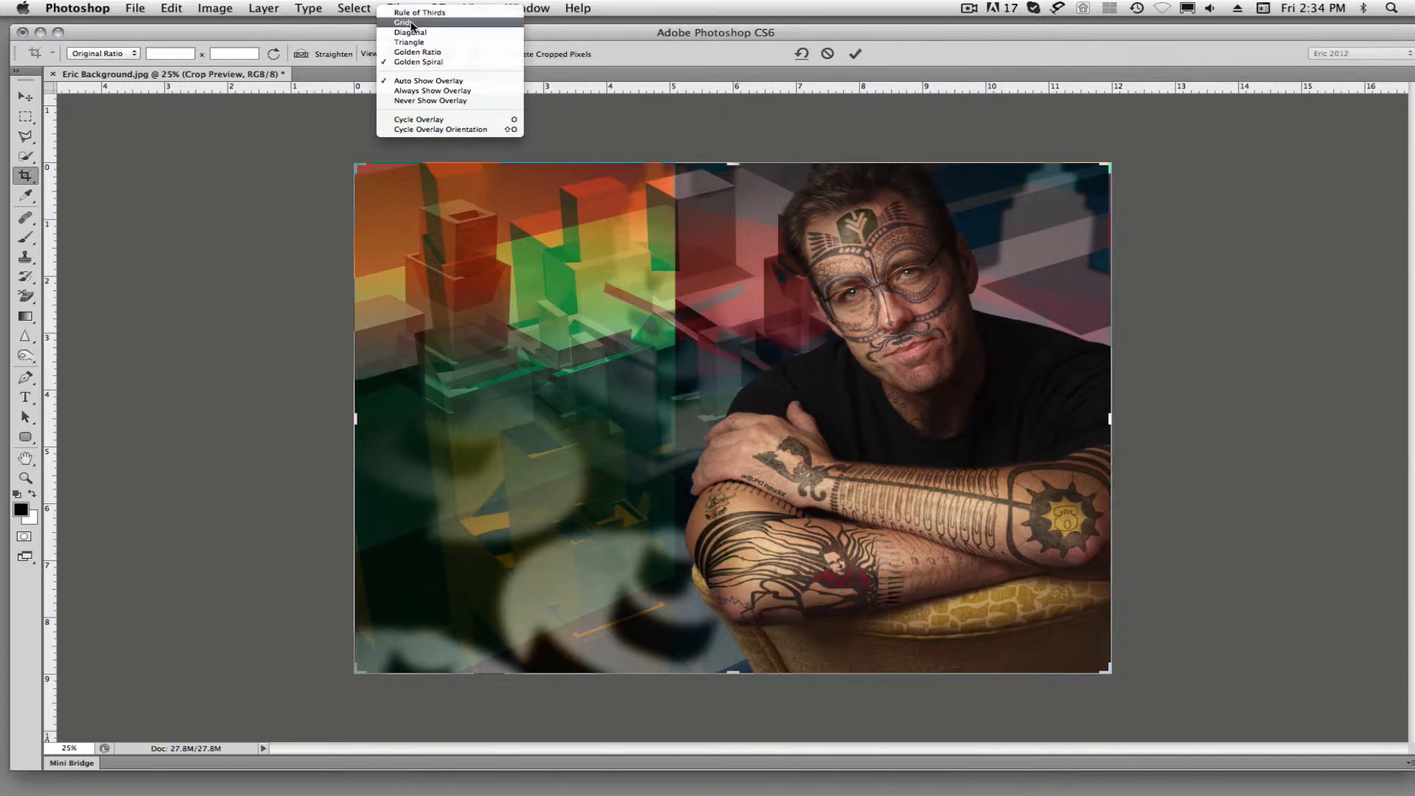
click(412, 25)
click(404, 197)
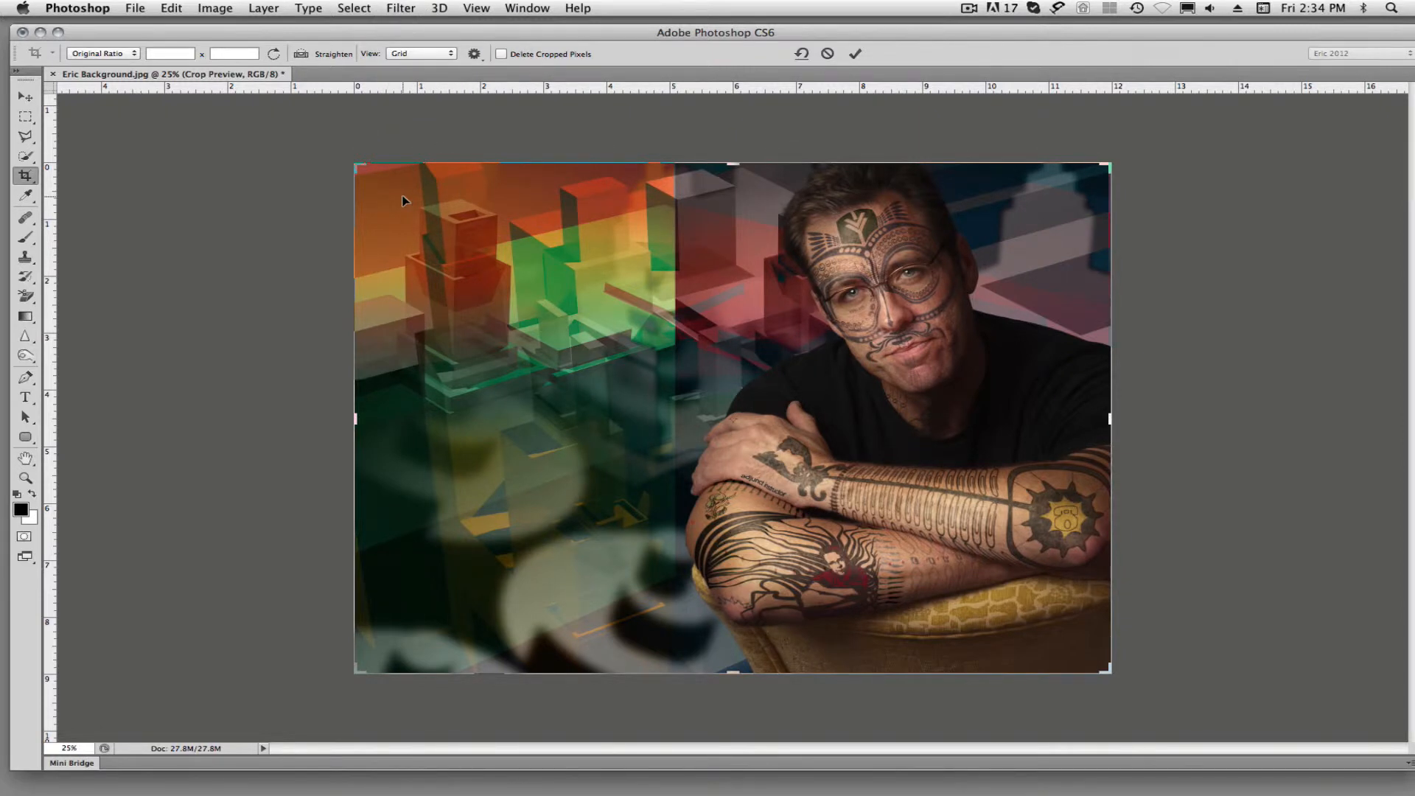
Step: Shrink the crop box from its upper-left corner and reposition the photo so the man's face lies inside it
mouse_move(400, 206)
mouse_down()
mouse_move(443, 251)
mouse_move(393, 199)
mouse_up()
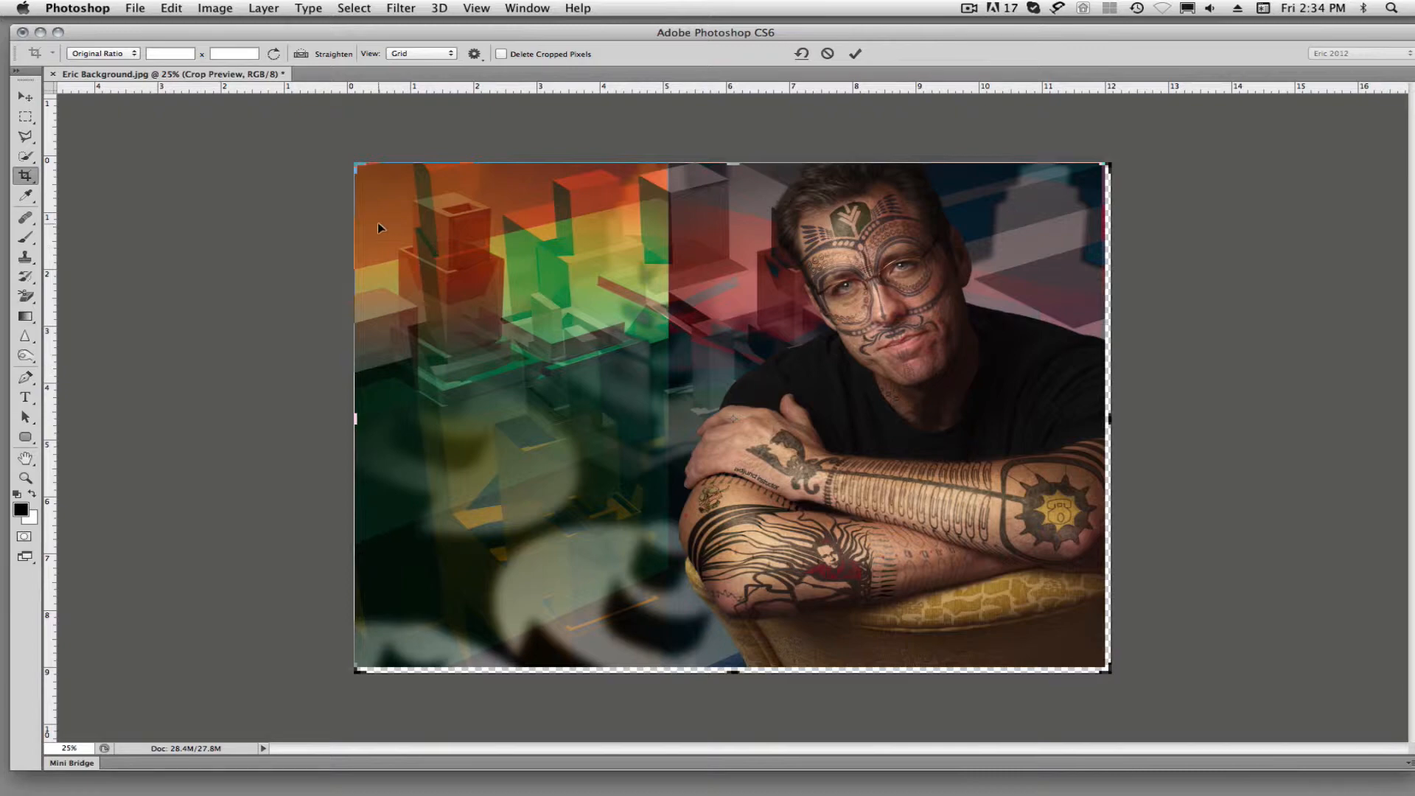
drag(356, 166, 445, 225)
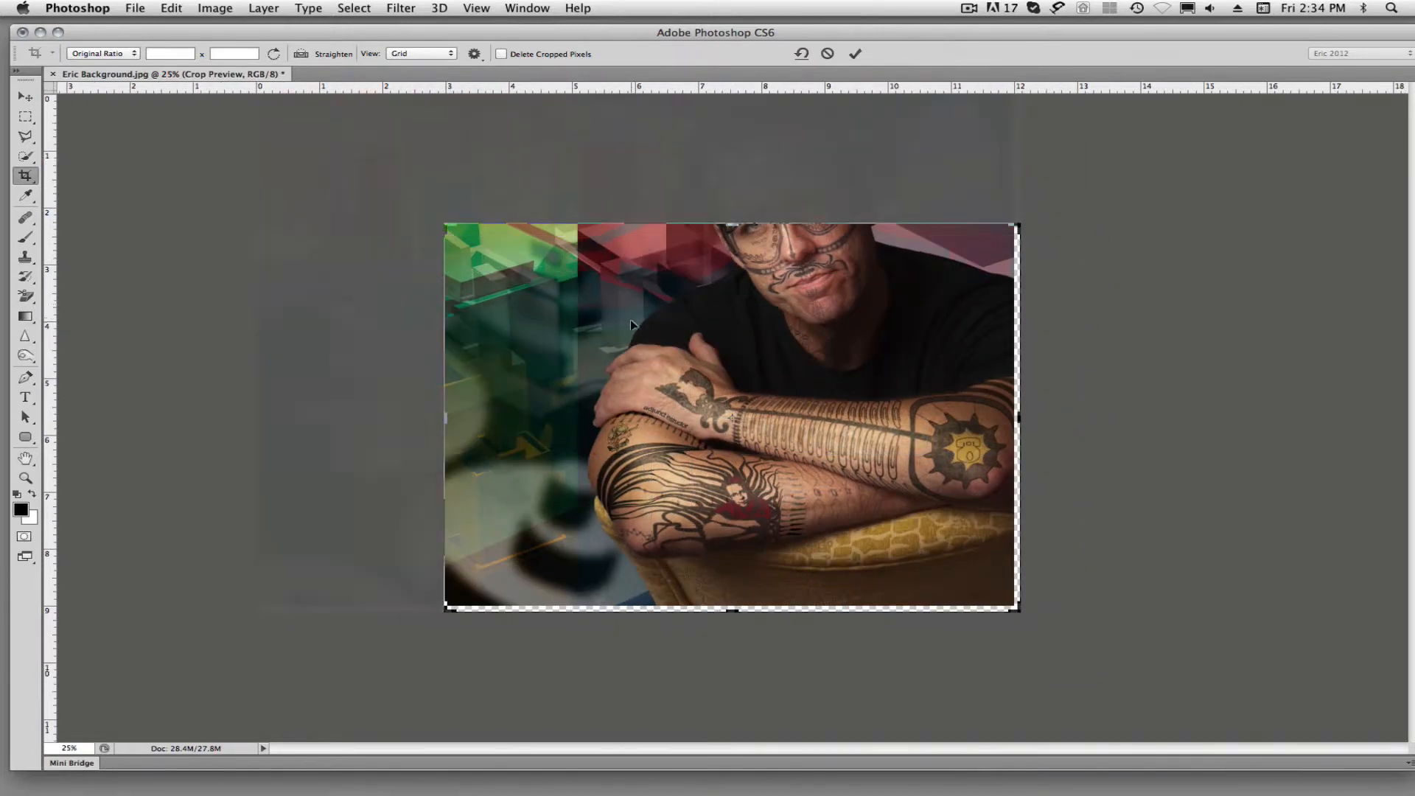
drag(632, 324, 717, 404)
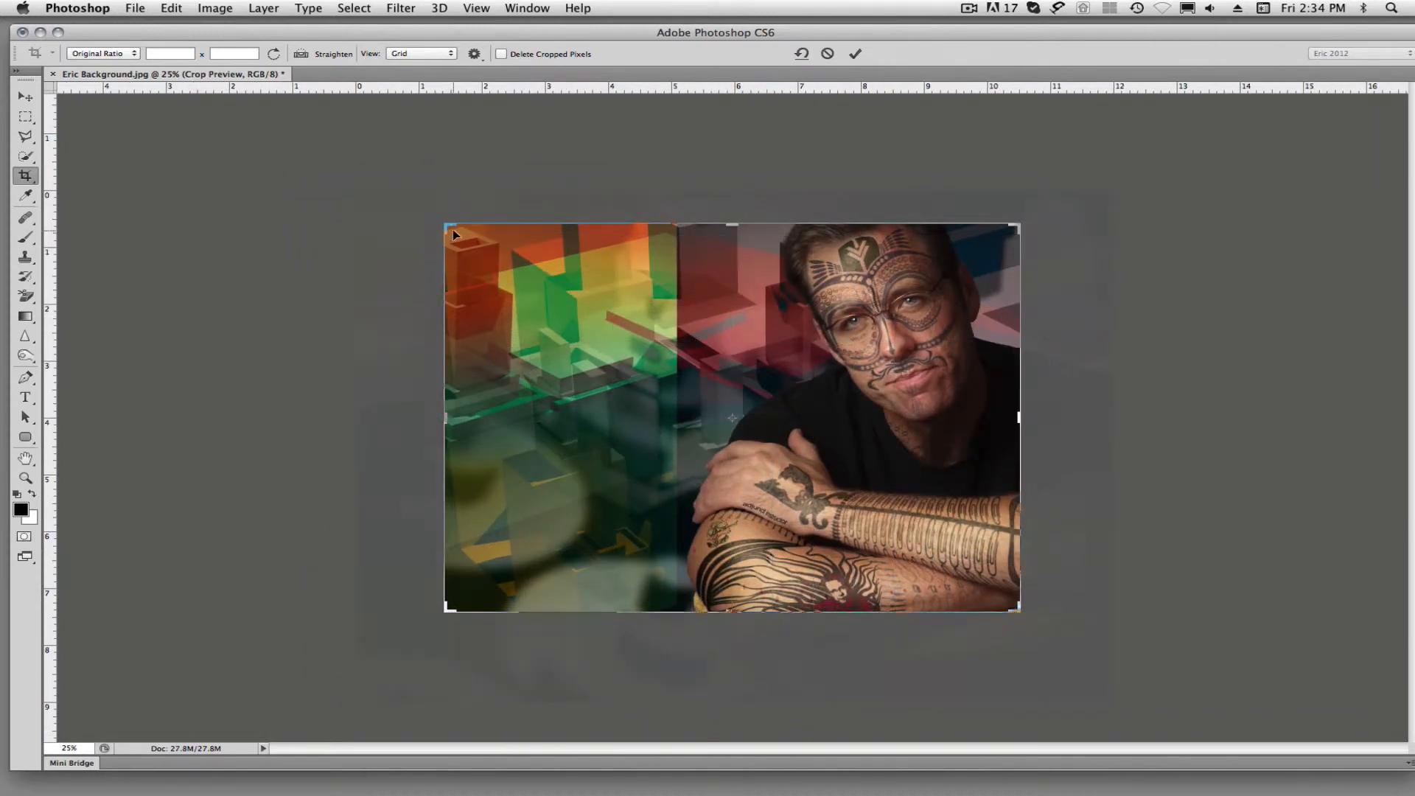
Step: Tighten the crop box further by adjusting its upper edge, upper-right corner and lower-left corner
mouse_move(732, 224)
mouse_down()
mouse_move(745, 243)
mouse_move(733, 285)
mouse_move(719, 221)
mouse_move(734, 211)
mouse_up()
drag(1036, 220, 1005, 236)
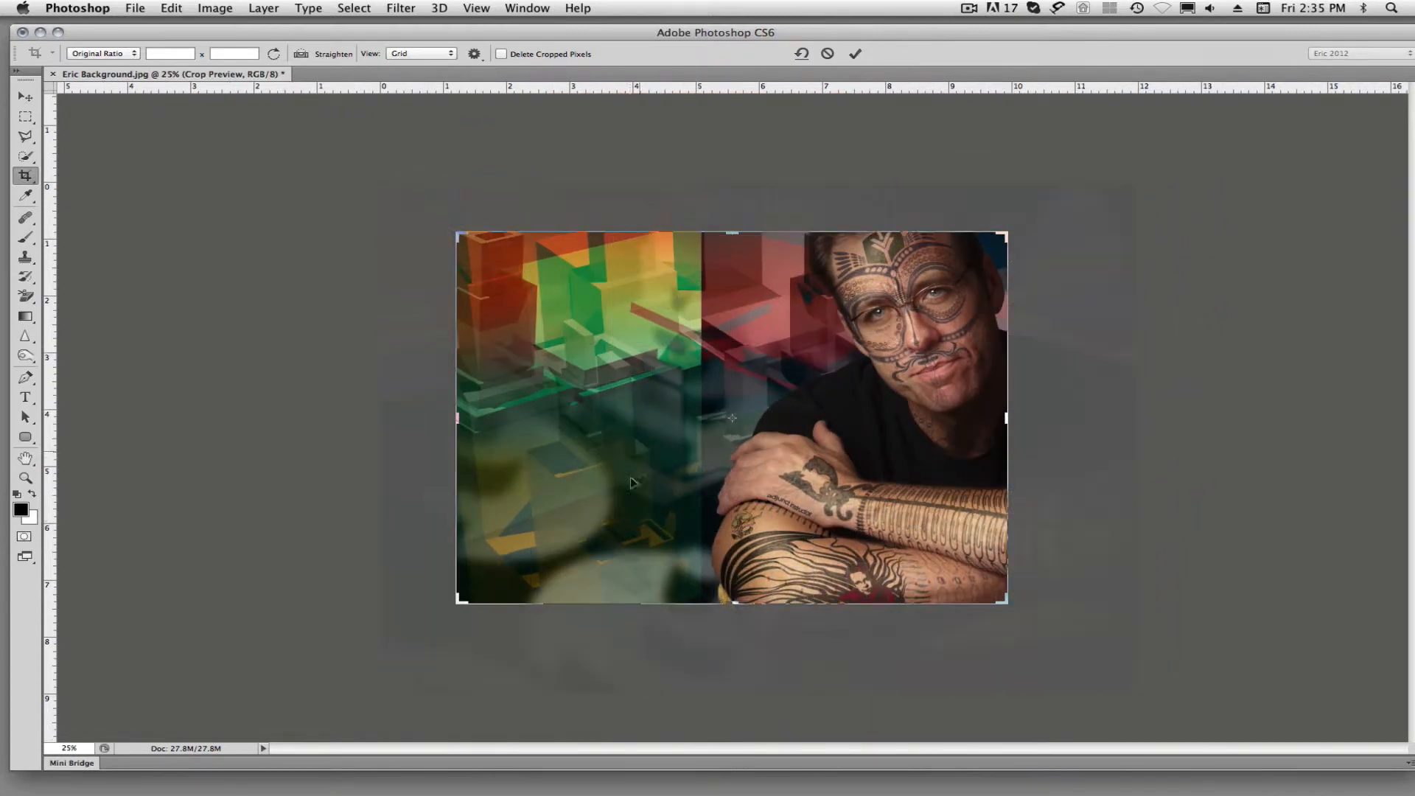
drag(458, 603, 475, 565)
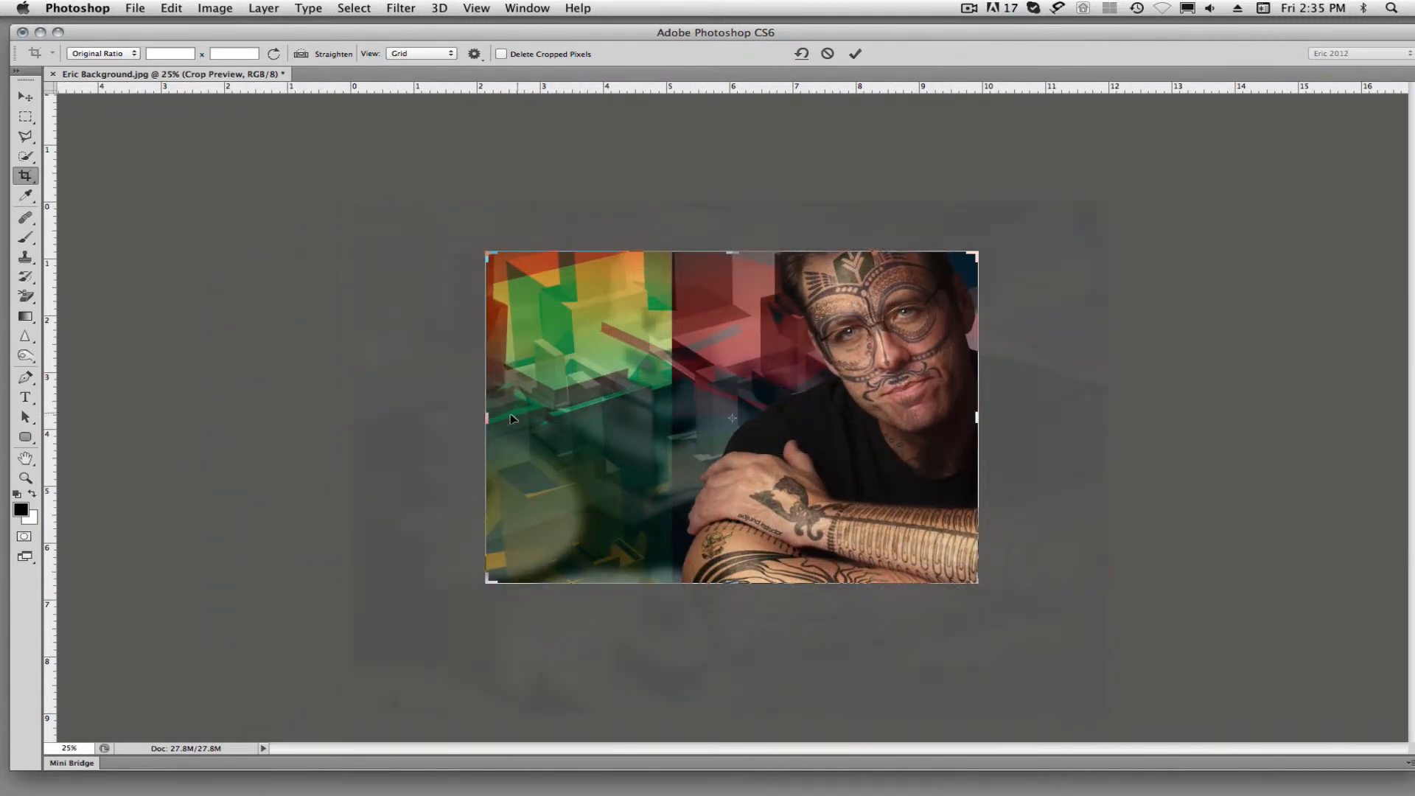
Step: Resize the crop box from its left and lower edges and move the photo so the full face is inside it
drag(485, 416, 563, 410)
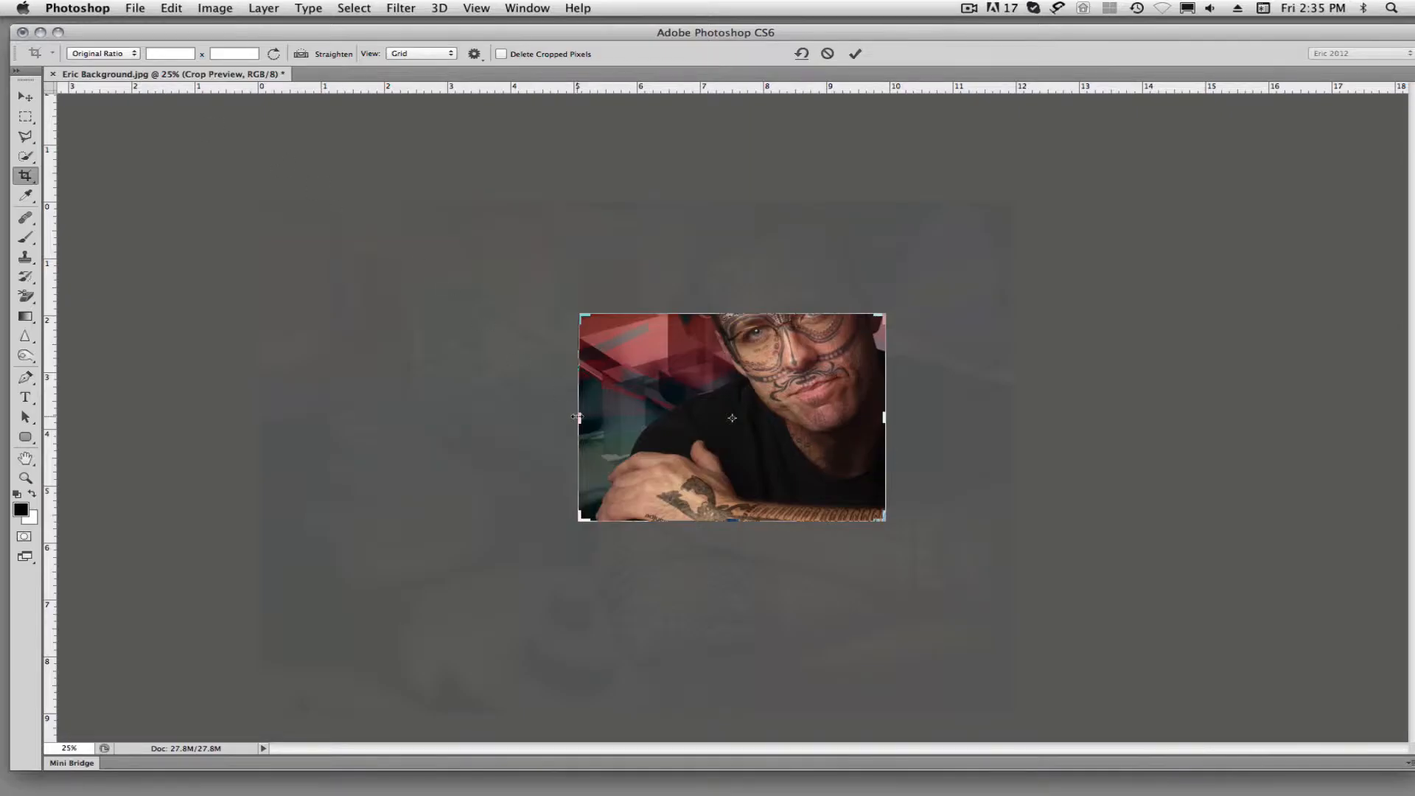
drag(577, 417, 425, 418)
drag(735, 624, 736, 551)
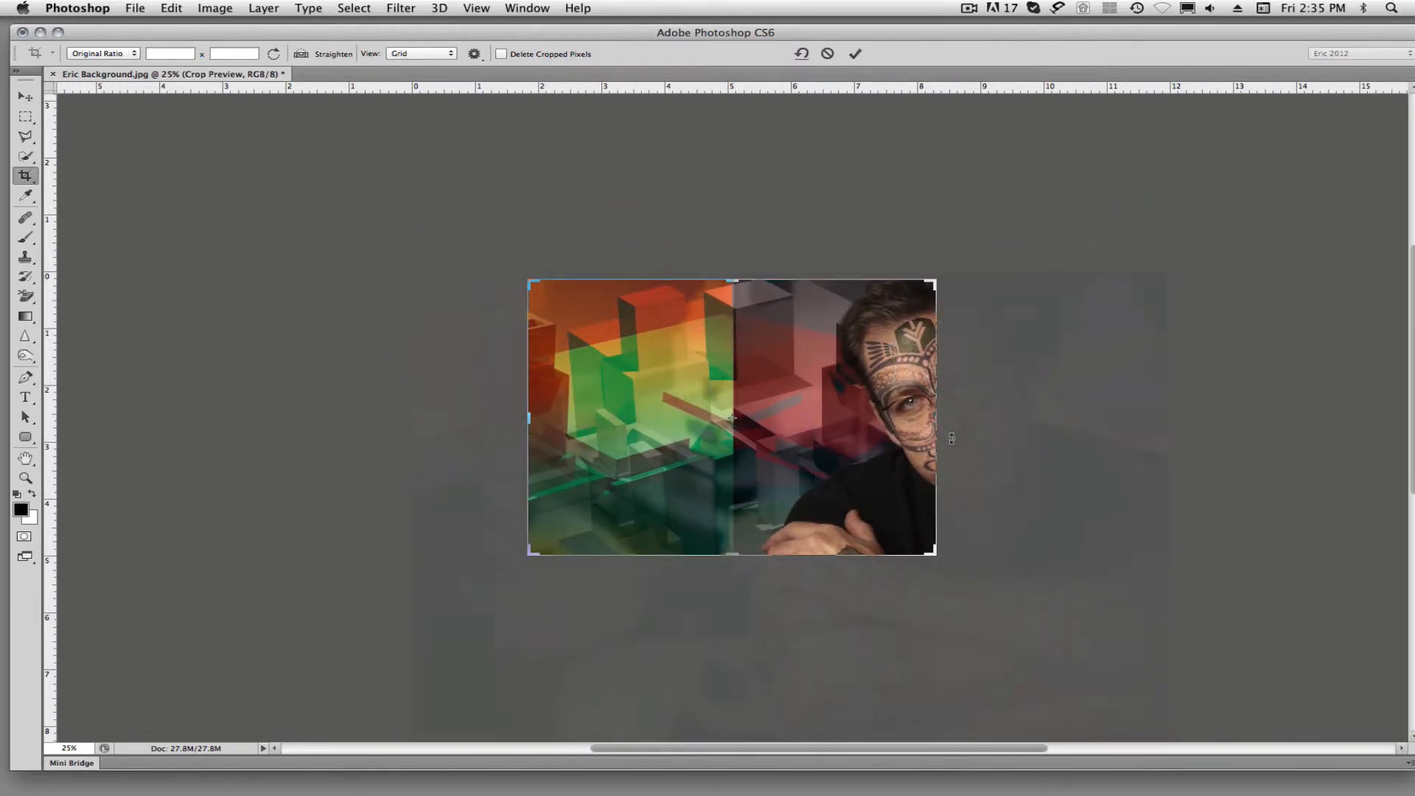
drag(859, 402, 792, 403)
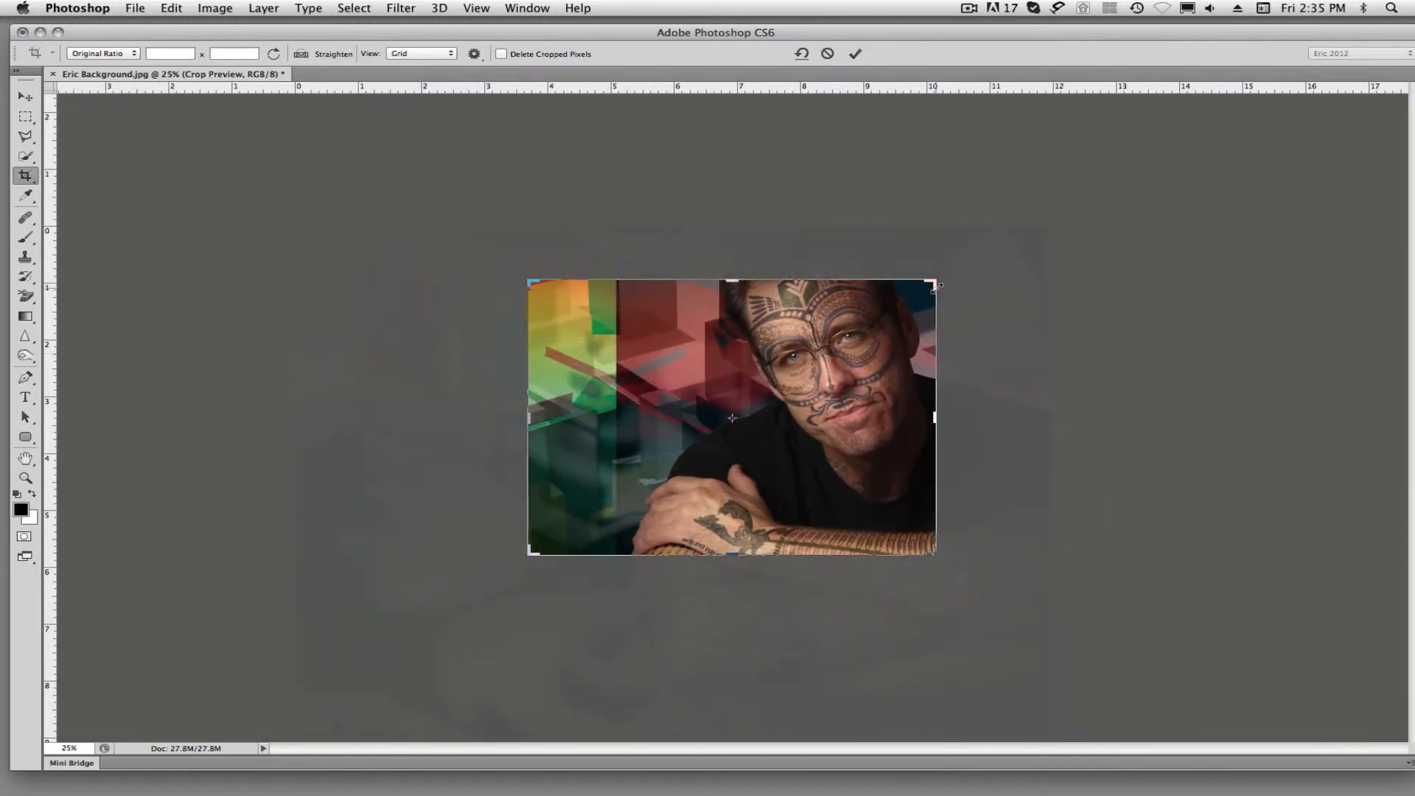
Step: Shrink the crop box from its upper-right corner, reposition the photo to keep the face inside it, and cancel the crop
mouse_move(934, 284)
mouse_down()
mouse_move(799, 345)
mouse_move(877, 313)
mouse_move(958, 243)
mouse_move(923, 289)
mouse_up()
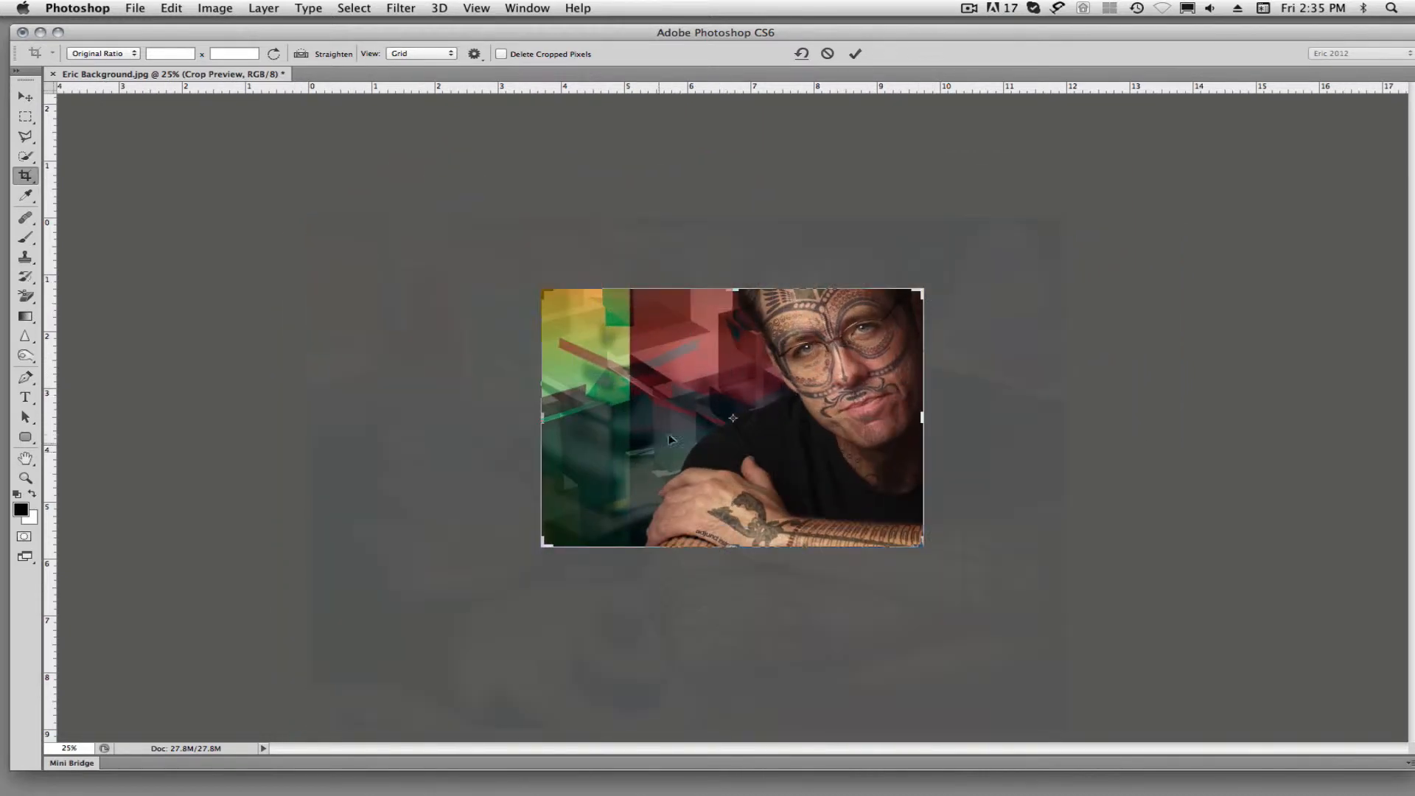
drag(670, 451, 641, 442)
drag(839, 375, 830, 433)
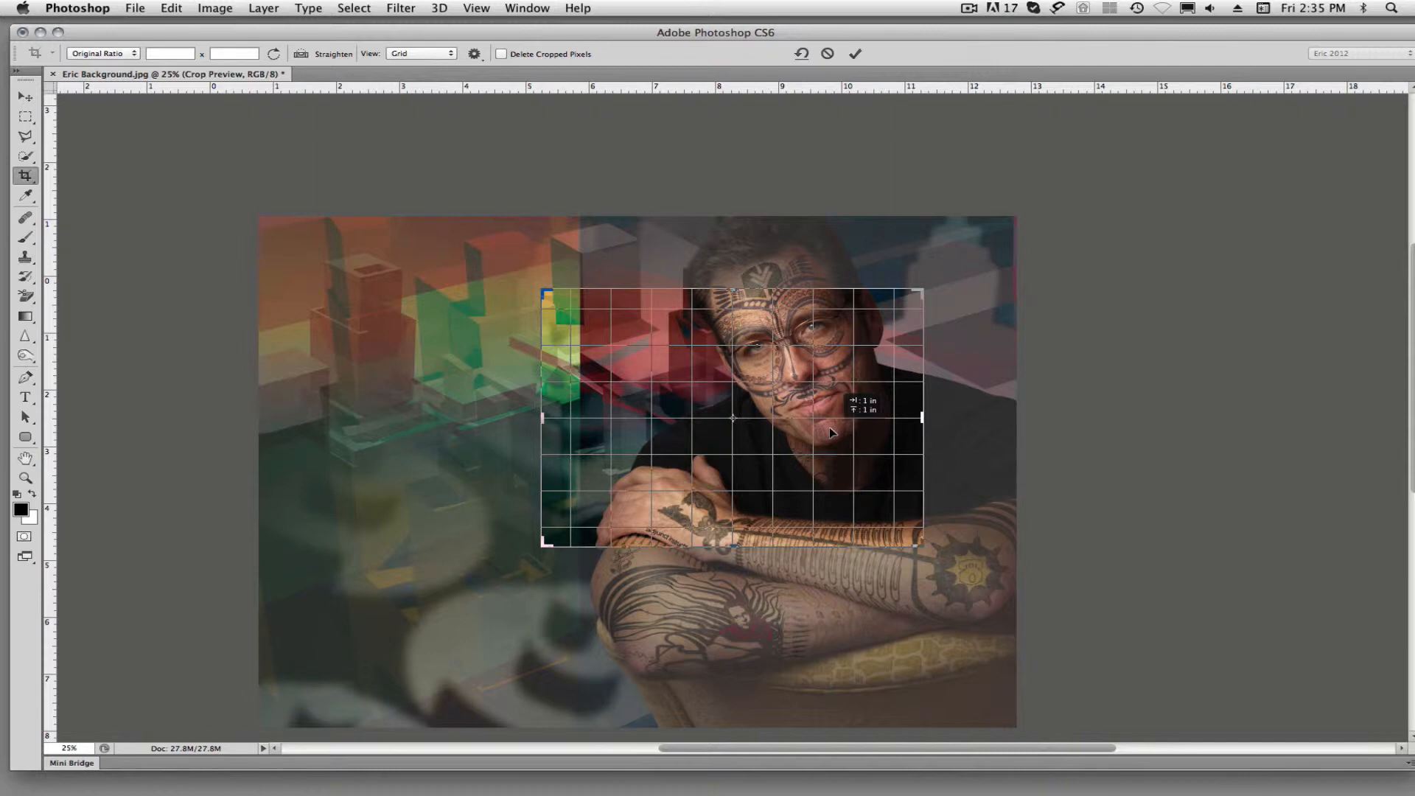
drag(831, 433, 830, 433)
drag(837, 366, 852, 423)
drag(772, 466, 765, 424)
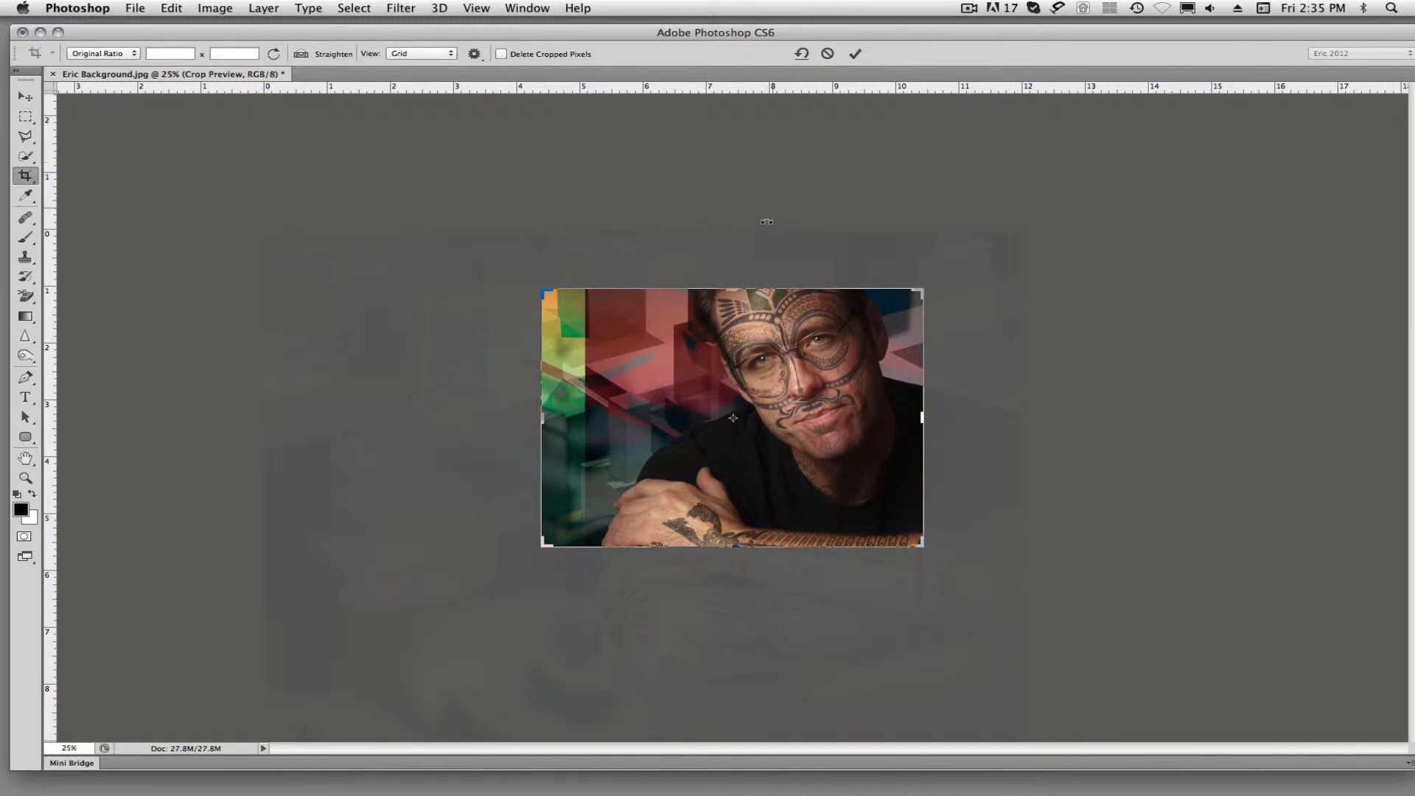
key(Escape)
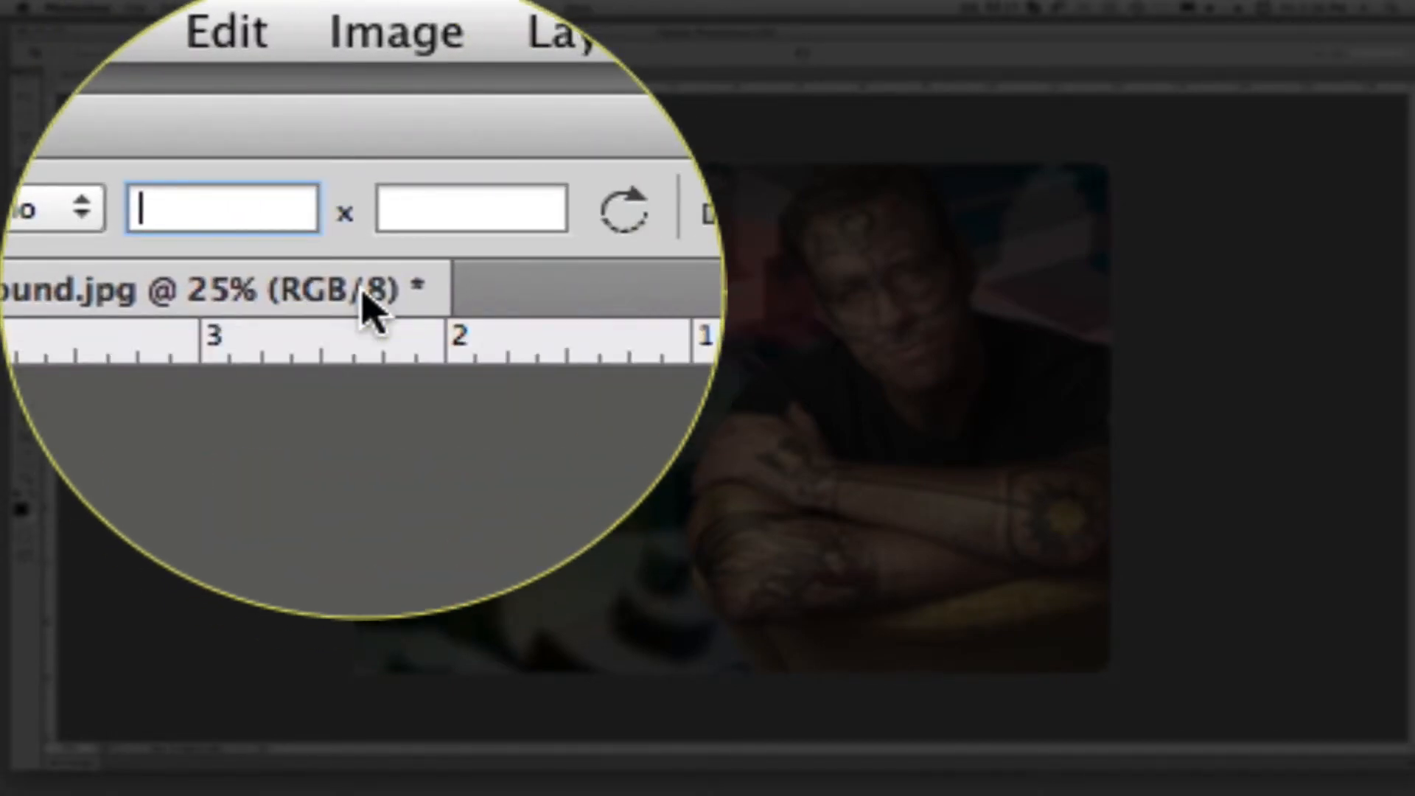
Step: Set a custom crop aspect ratio of 5 x 4
text(5)
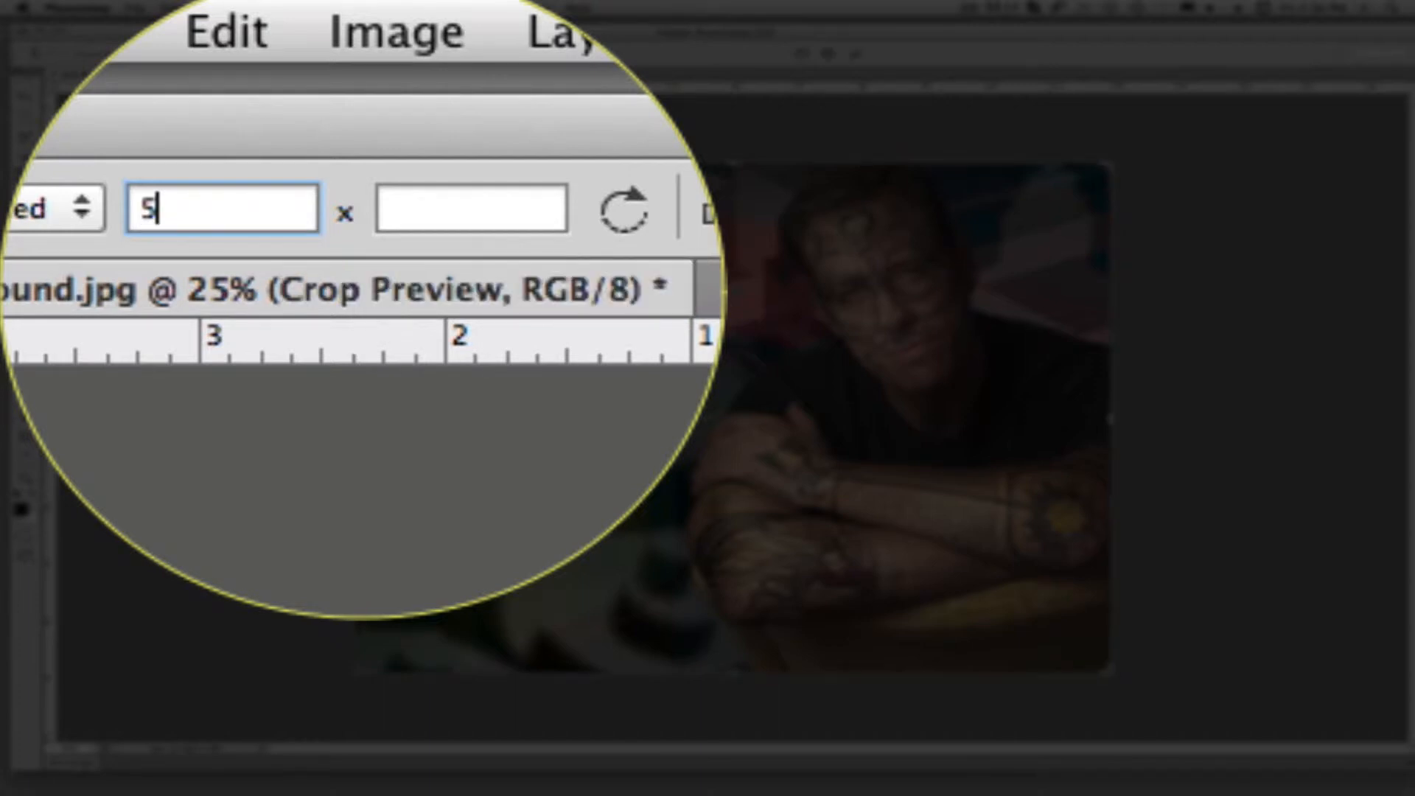
key(Tab)
text(4)
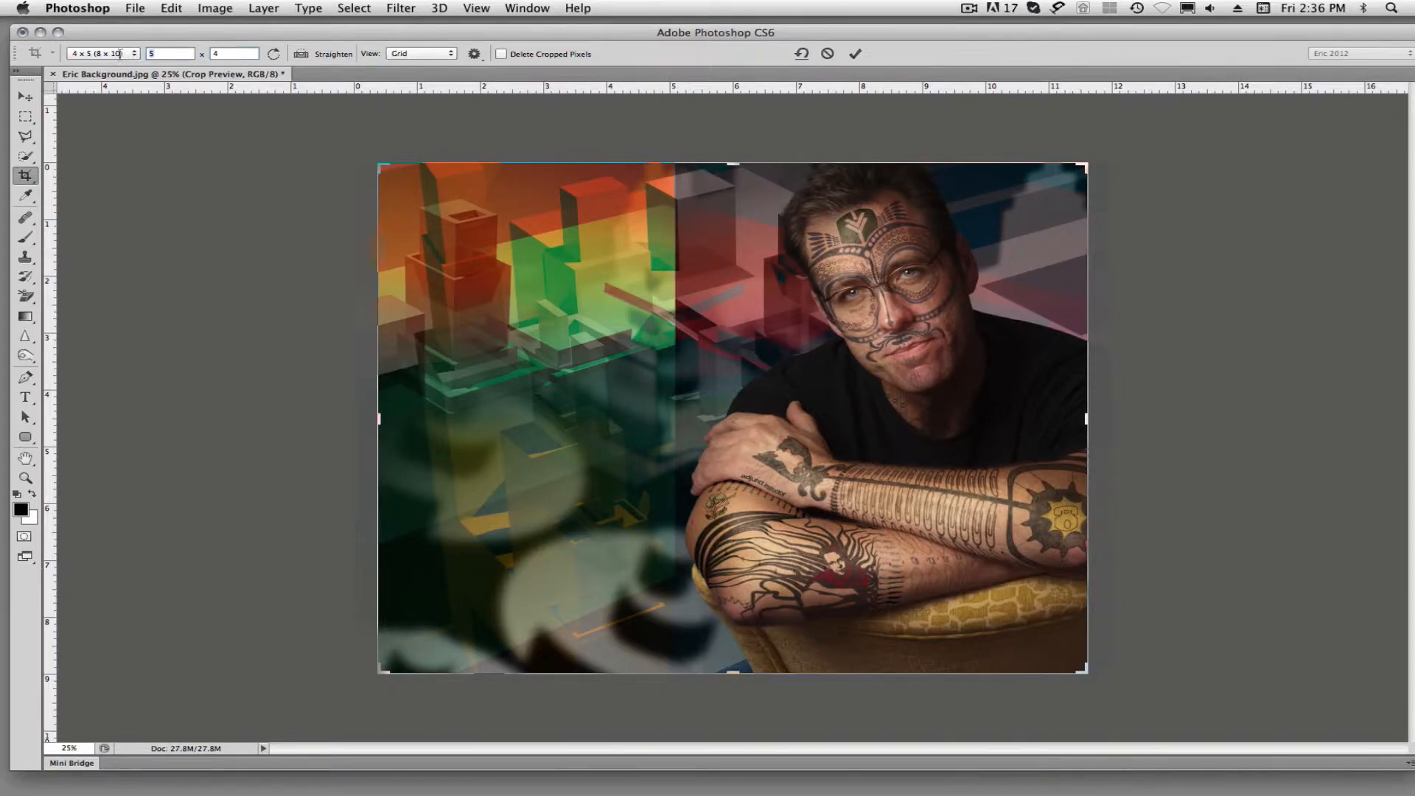
Step: Change the crop ratio to 4 x 5, shift the photo so the man fills the crop box, and apply the crop
text(4)
key(Tab)
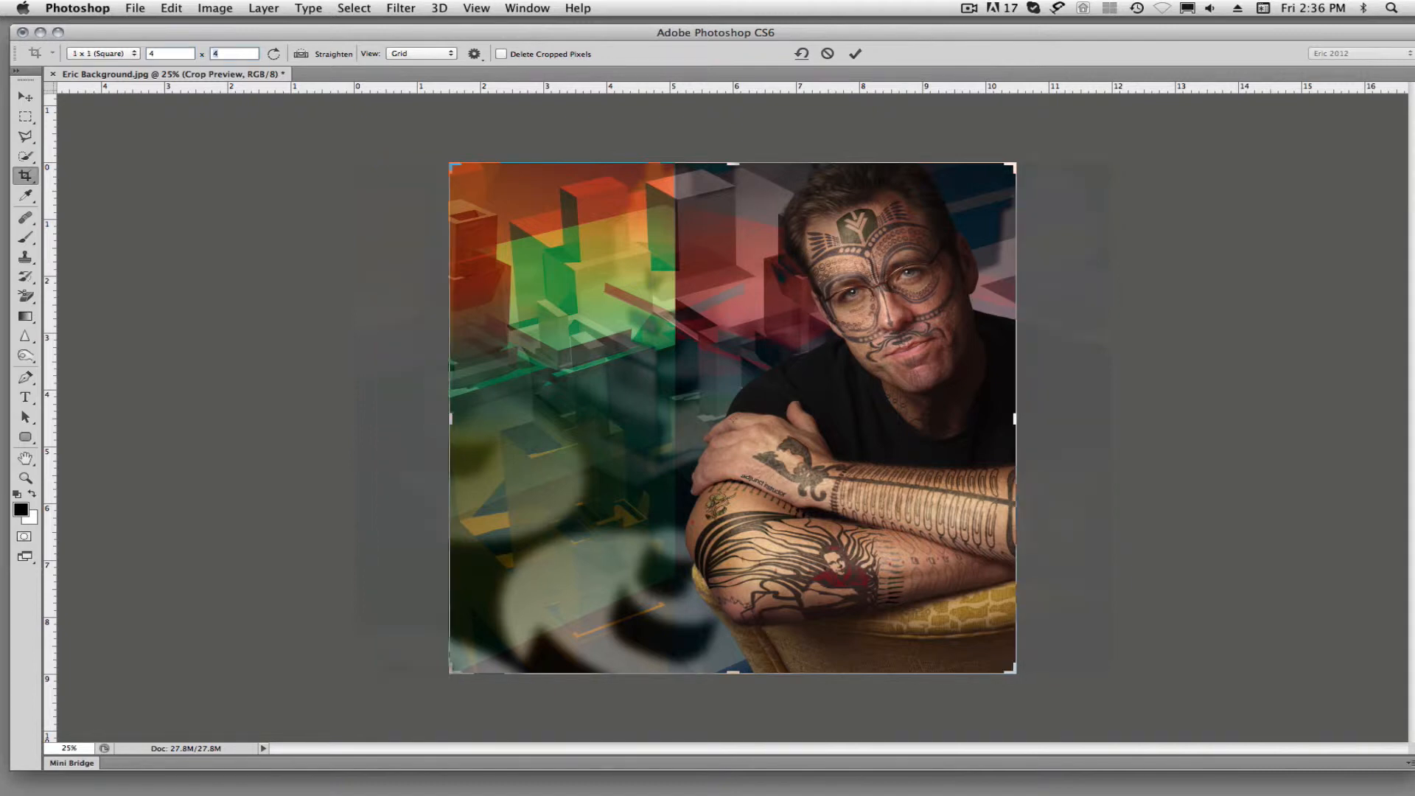
text(5)
key(Tab)
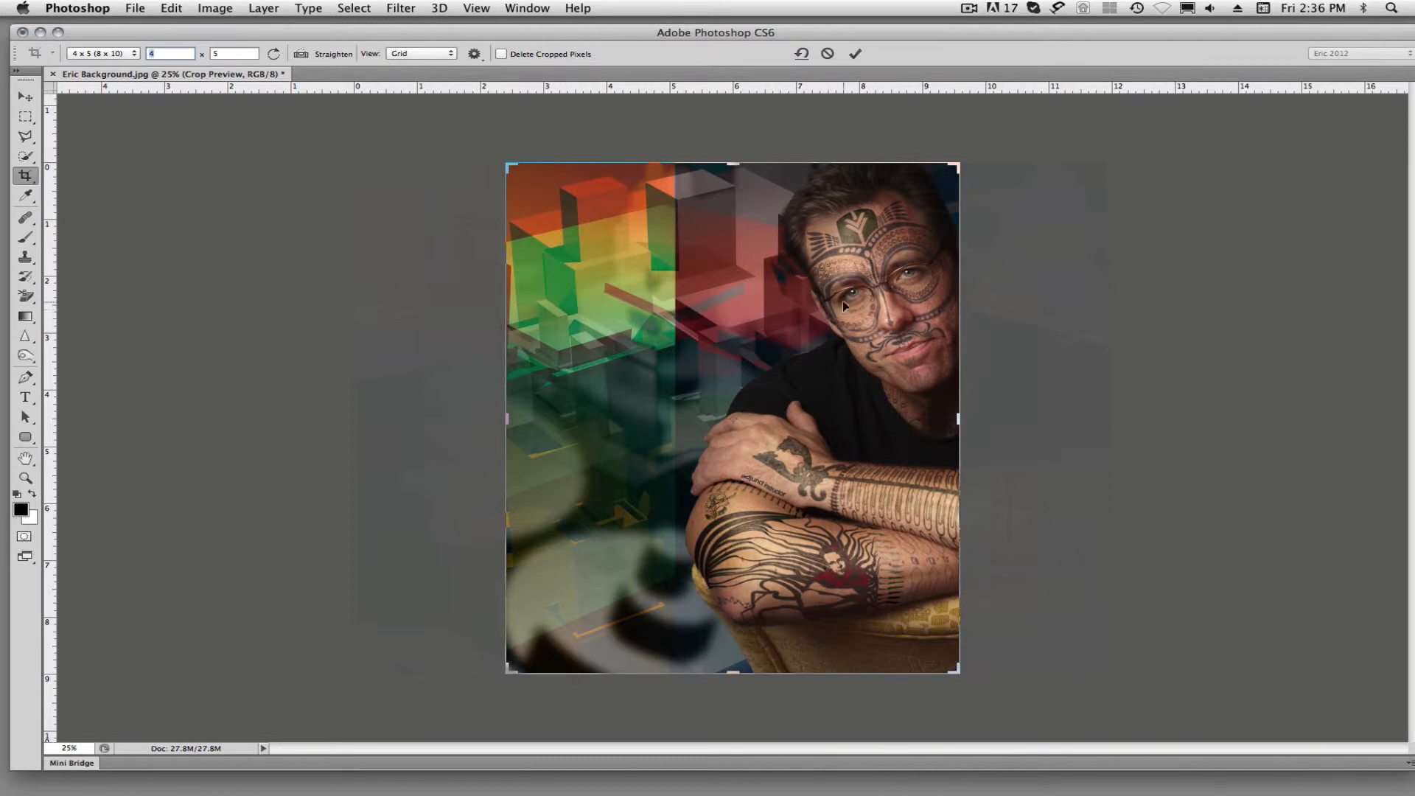
drag(842, 301, 752, 305)
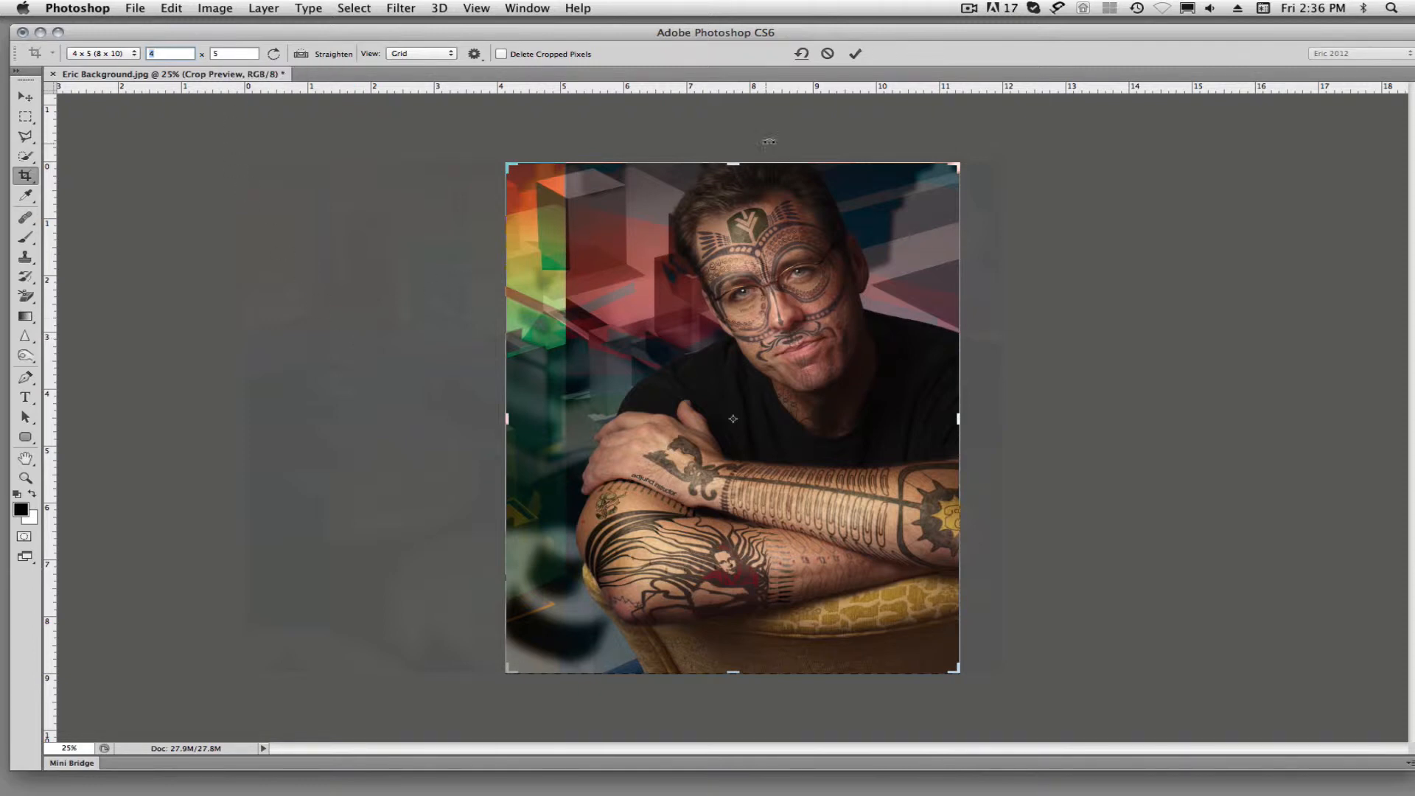
click(855, 54)
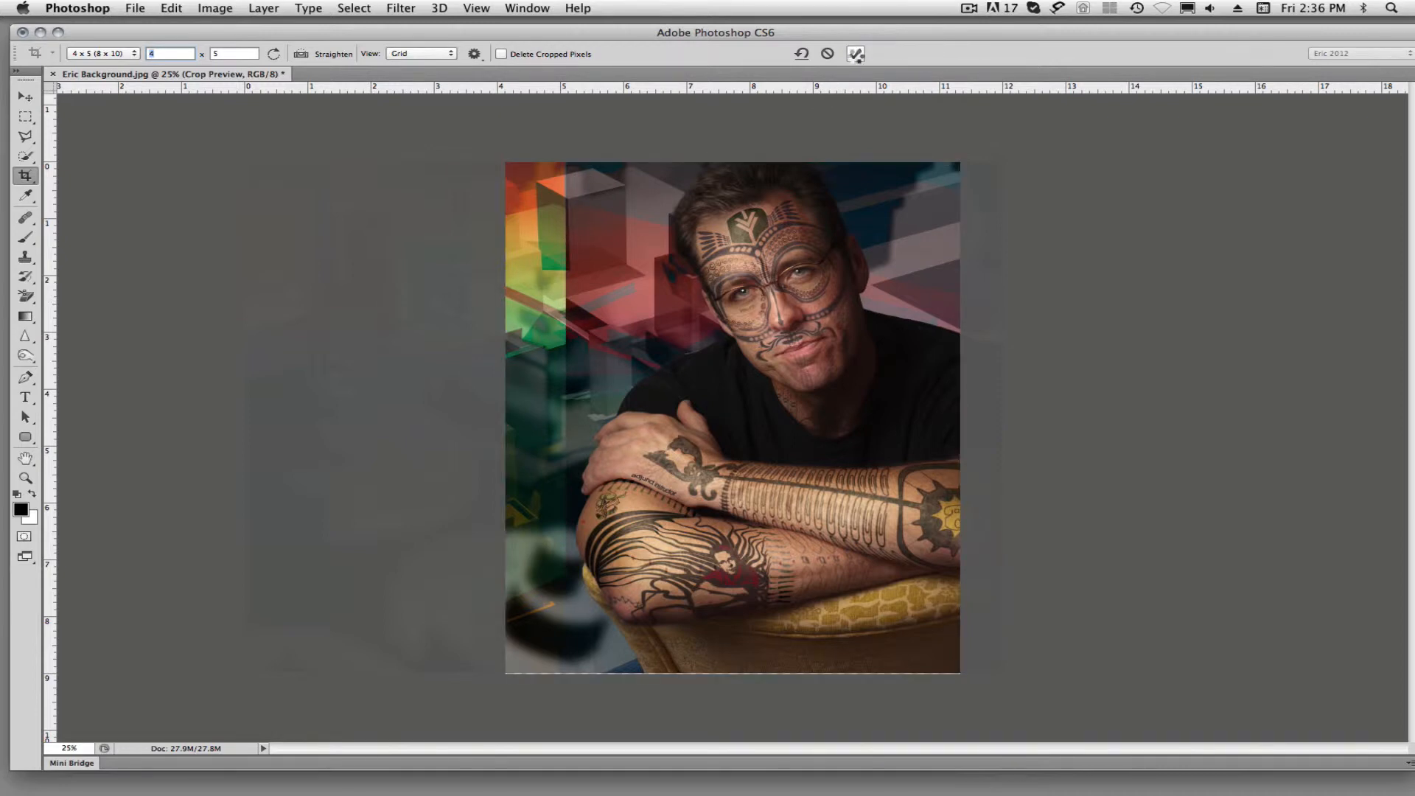
Step: Check the document dimensions and resolution of the 4 x 5 ratio crop in Image Size without changing them
click(218, 8)
click(229, 141)
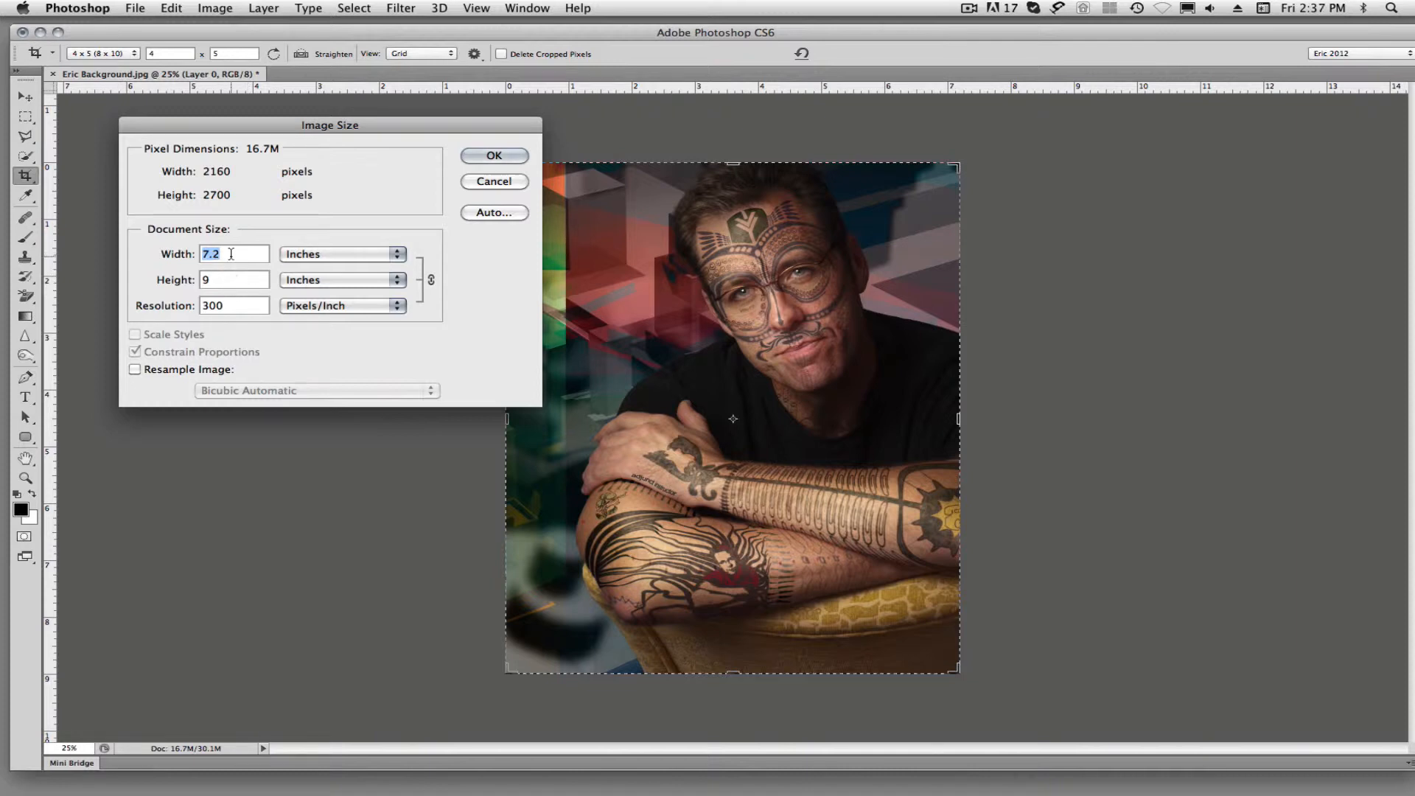
click(492, 182)
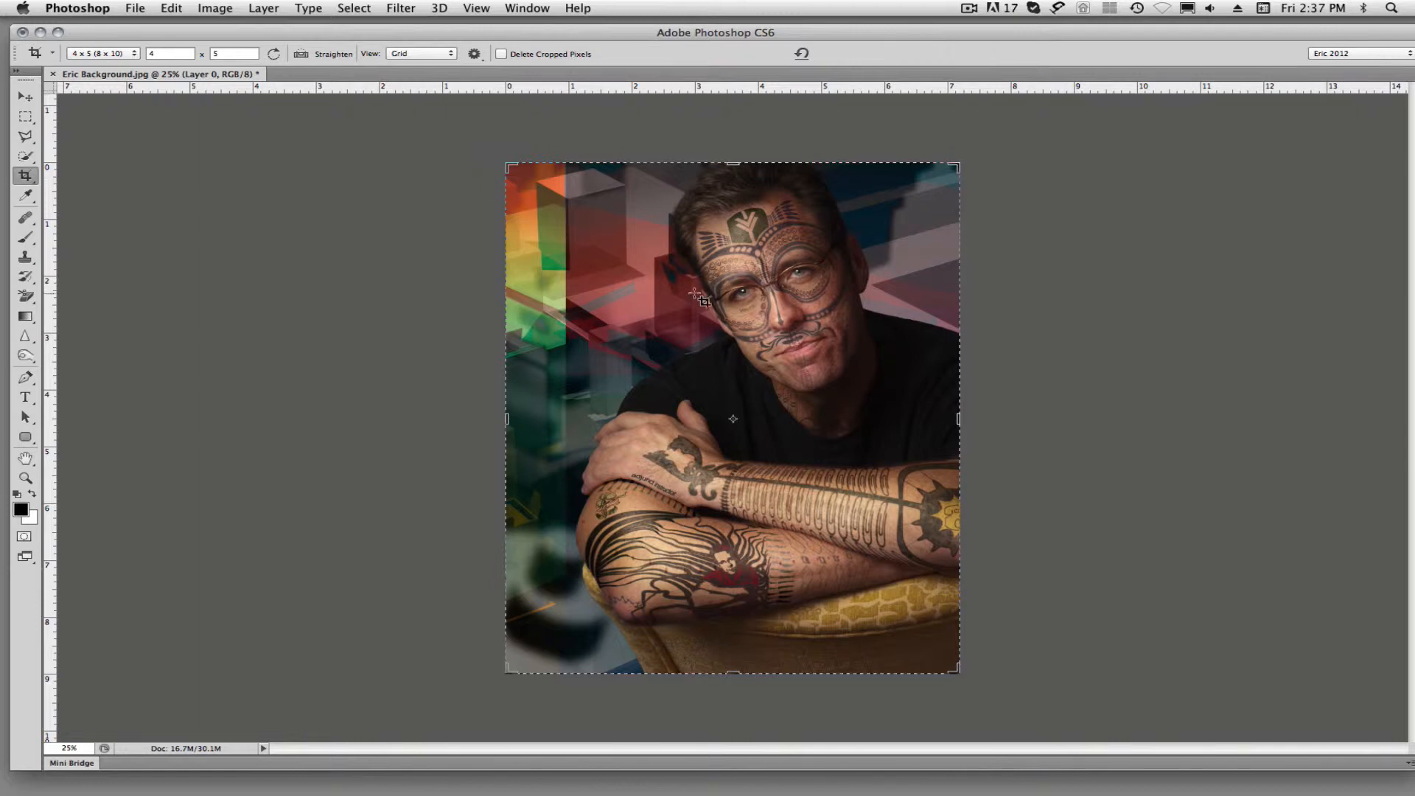
Step: Undo the 4 x 5 ratio crop to restore the full image and set the crop ratio to Unconstrained
click(803, 53)
key(super+z)
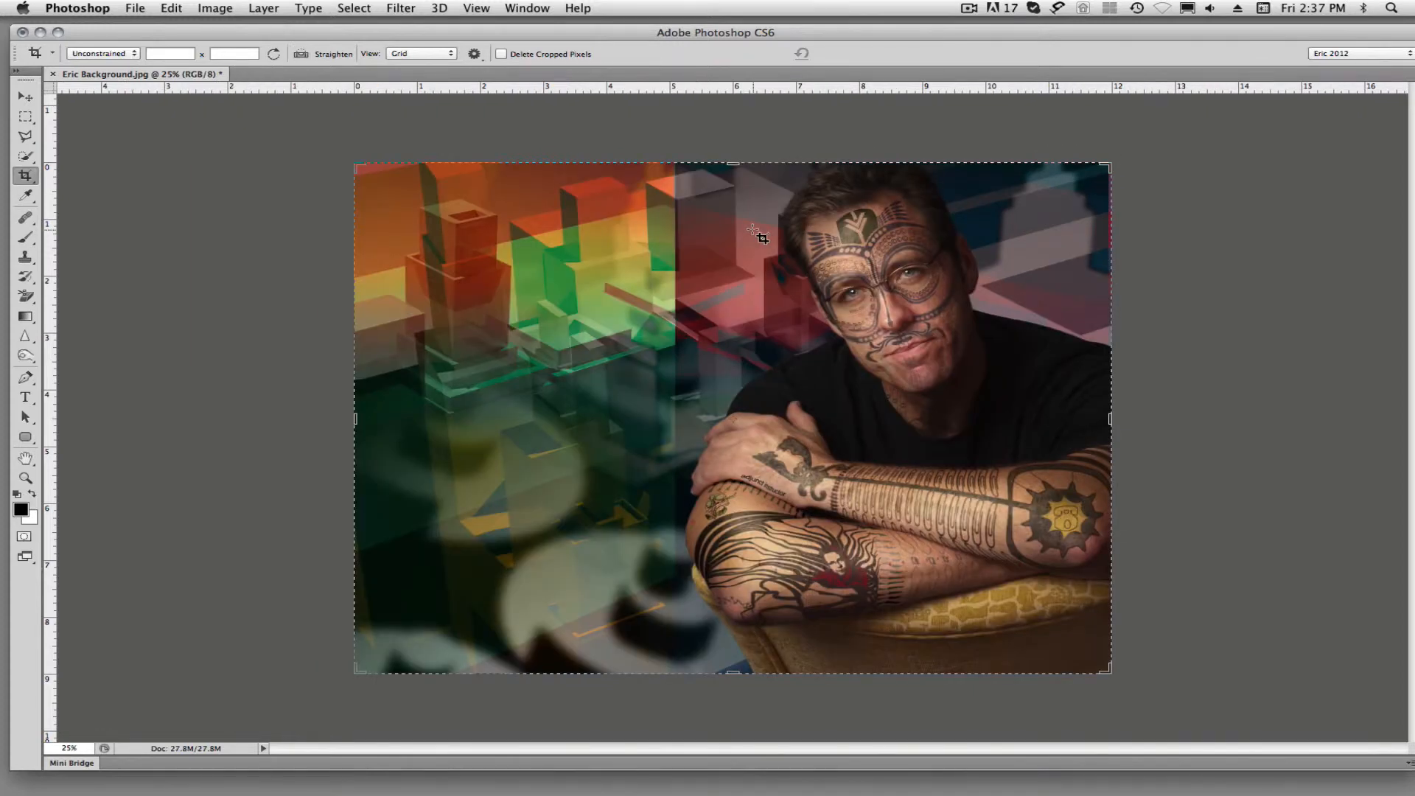
click(134, 54)
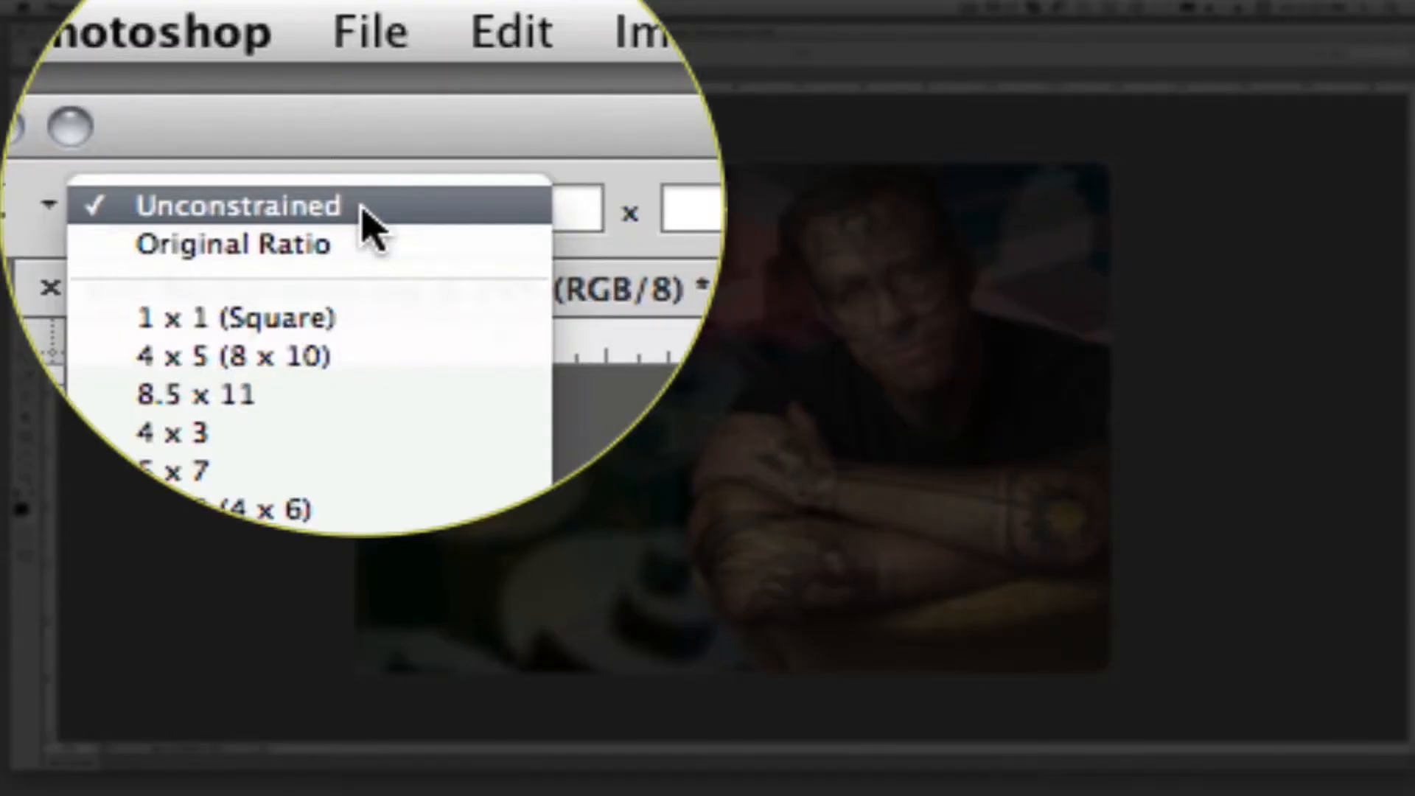
click(361, 208)
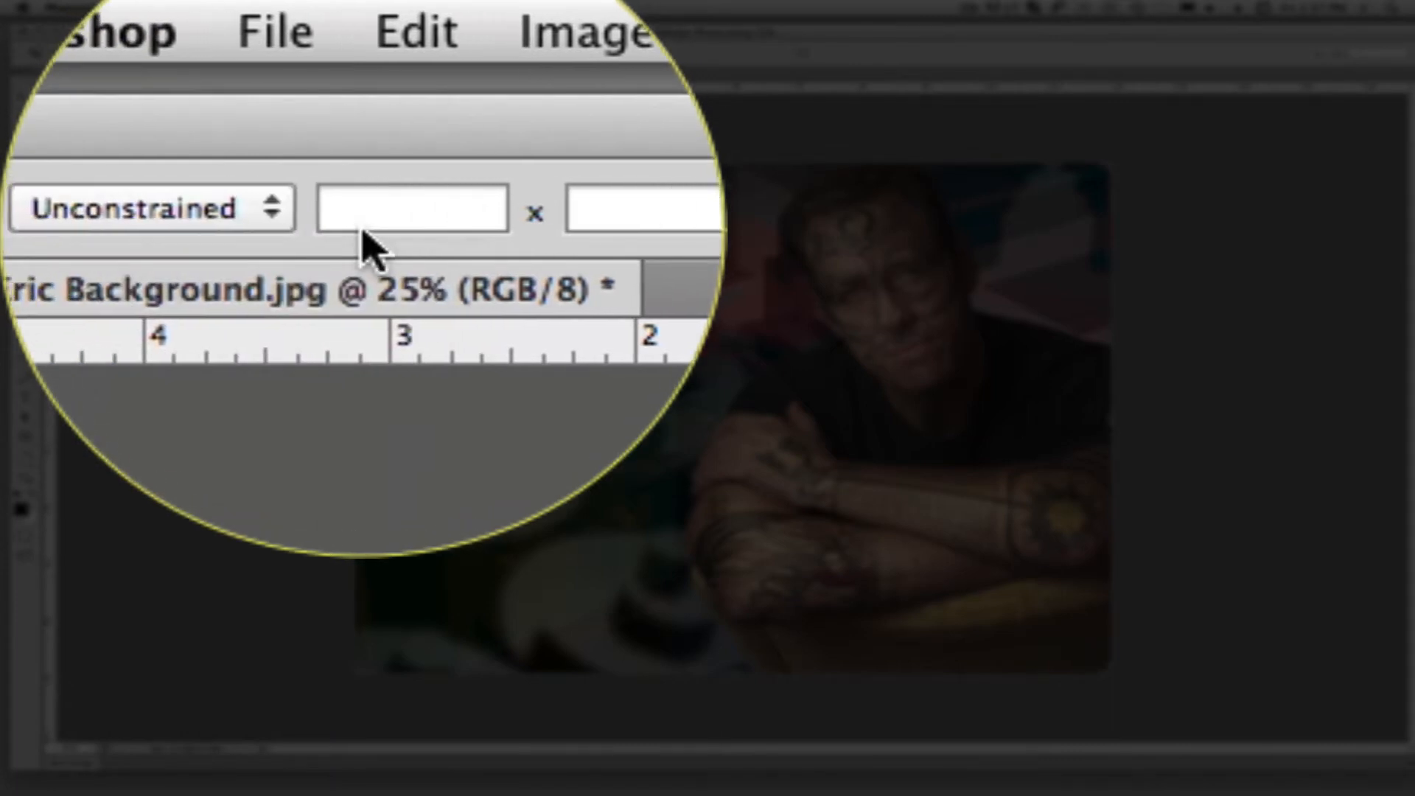
Step: Set the crop size to 4 in wide by 5 in high
click(363, 208)
text(4 )
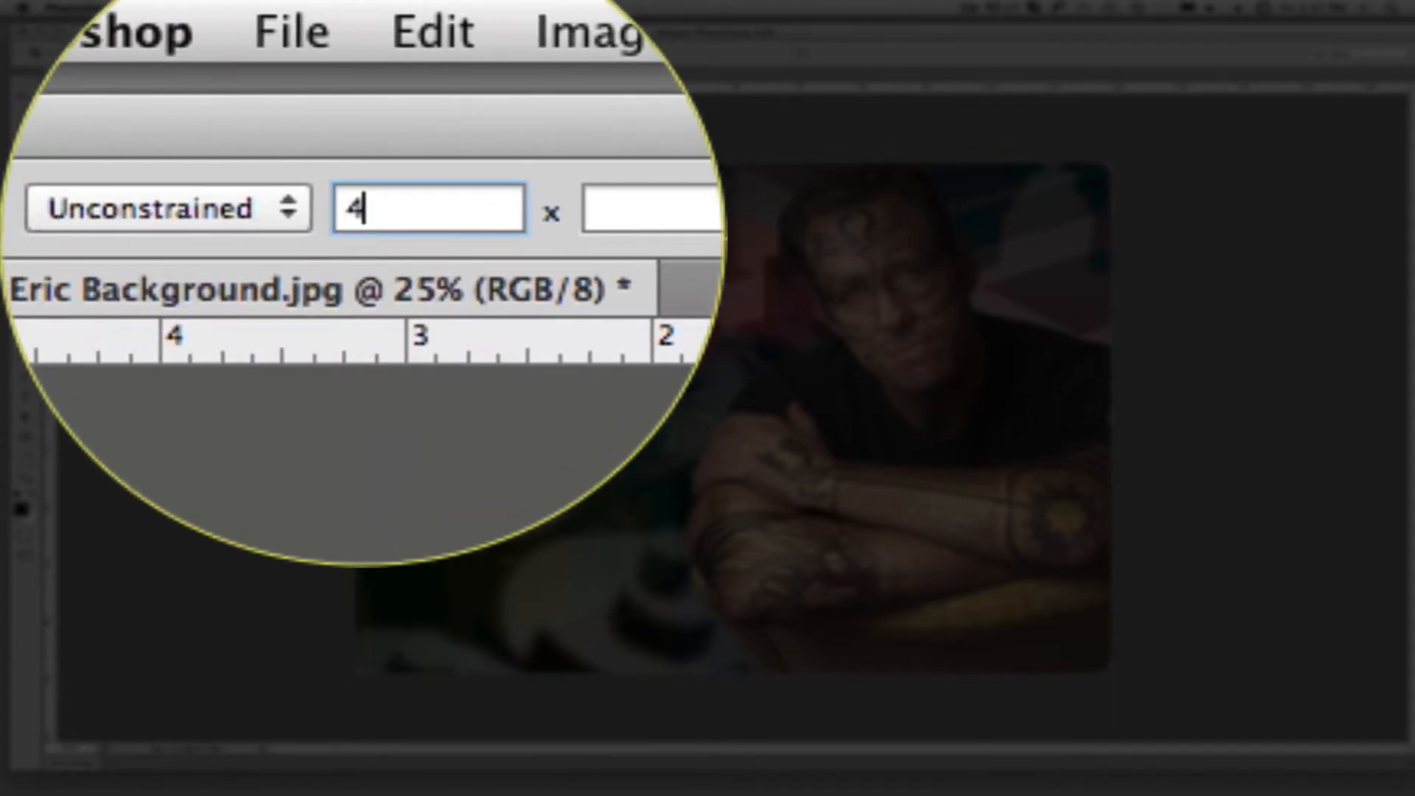
text(in)
key(Tab)
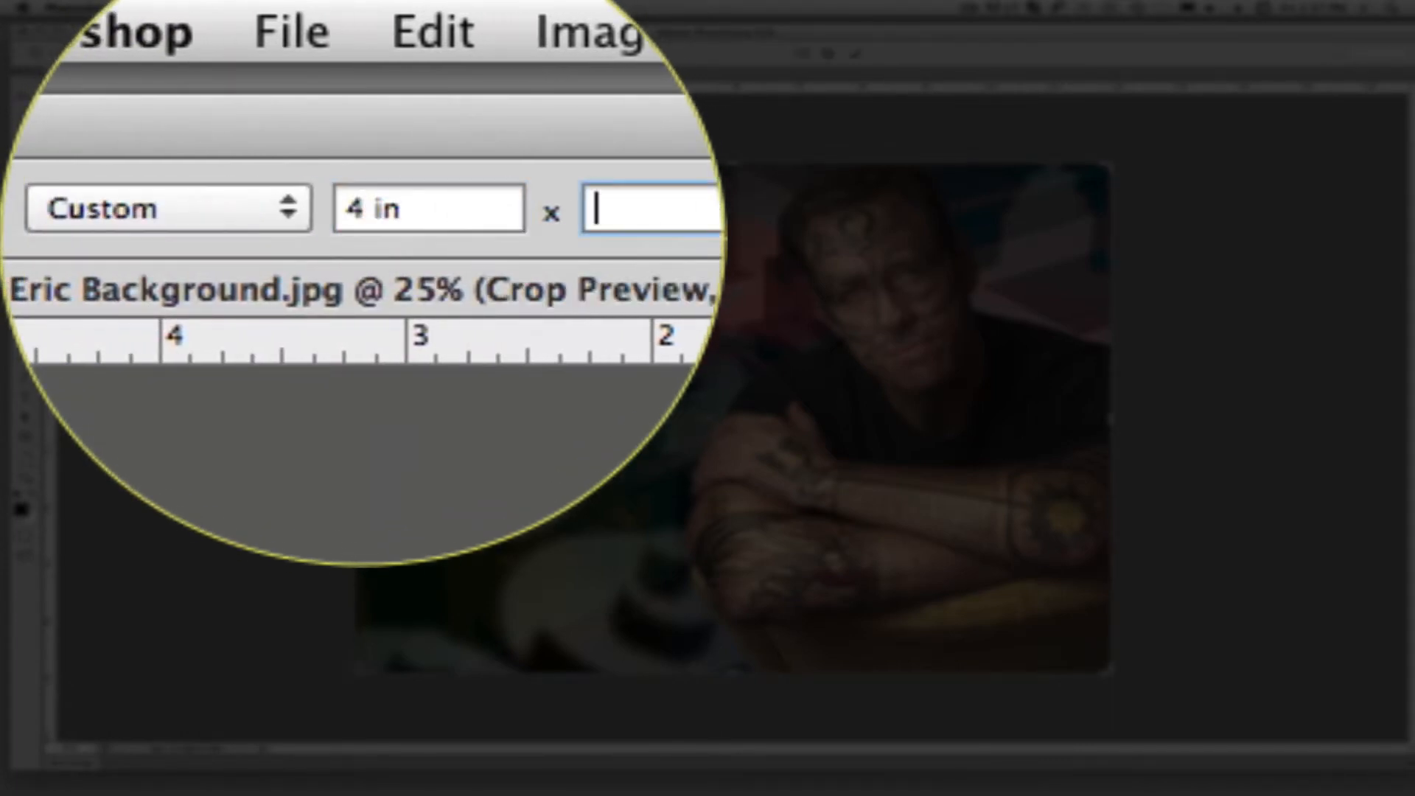
text(5in)
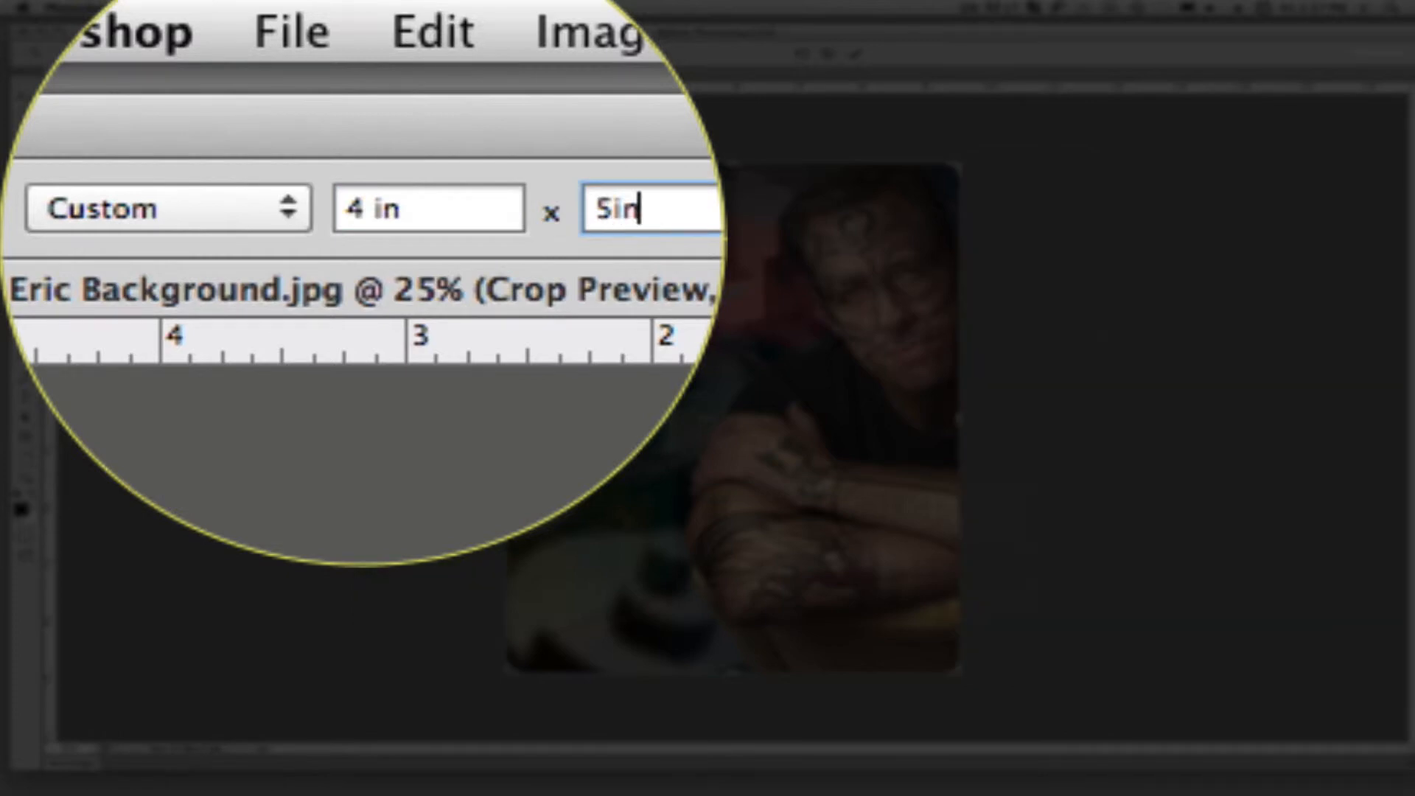
key(shift+Tab)
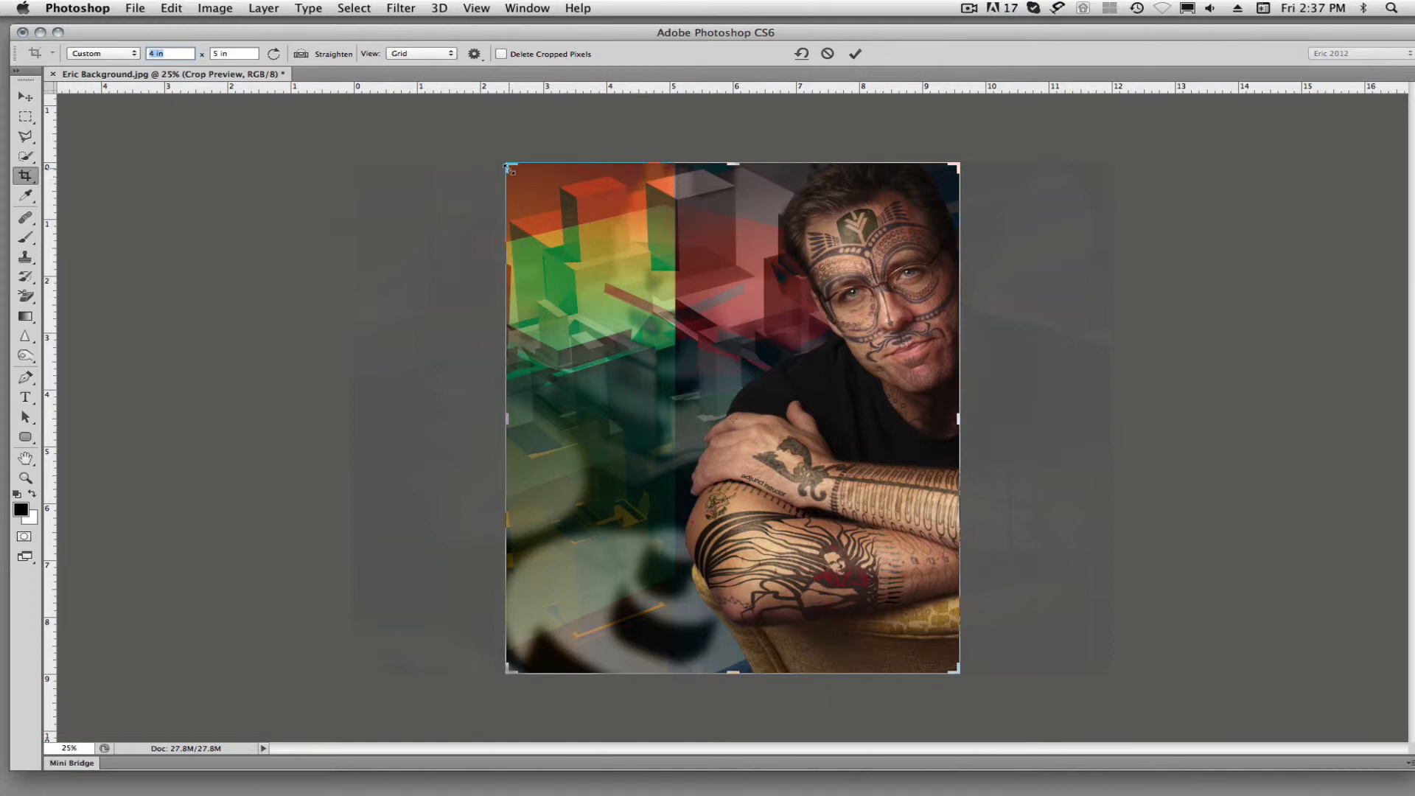
Step: Shrink the 4 in x 5 in crop box from its upper-left corner, center the man's face in it, and apply the crop
drag(506, 166, 568, 237)
drag(796, 336, 751, 433)
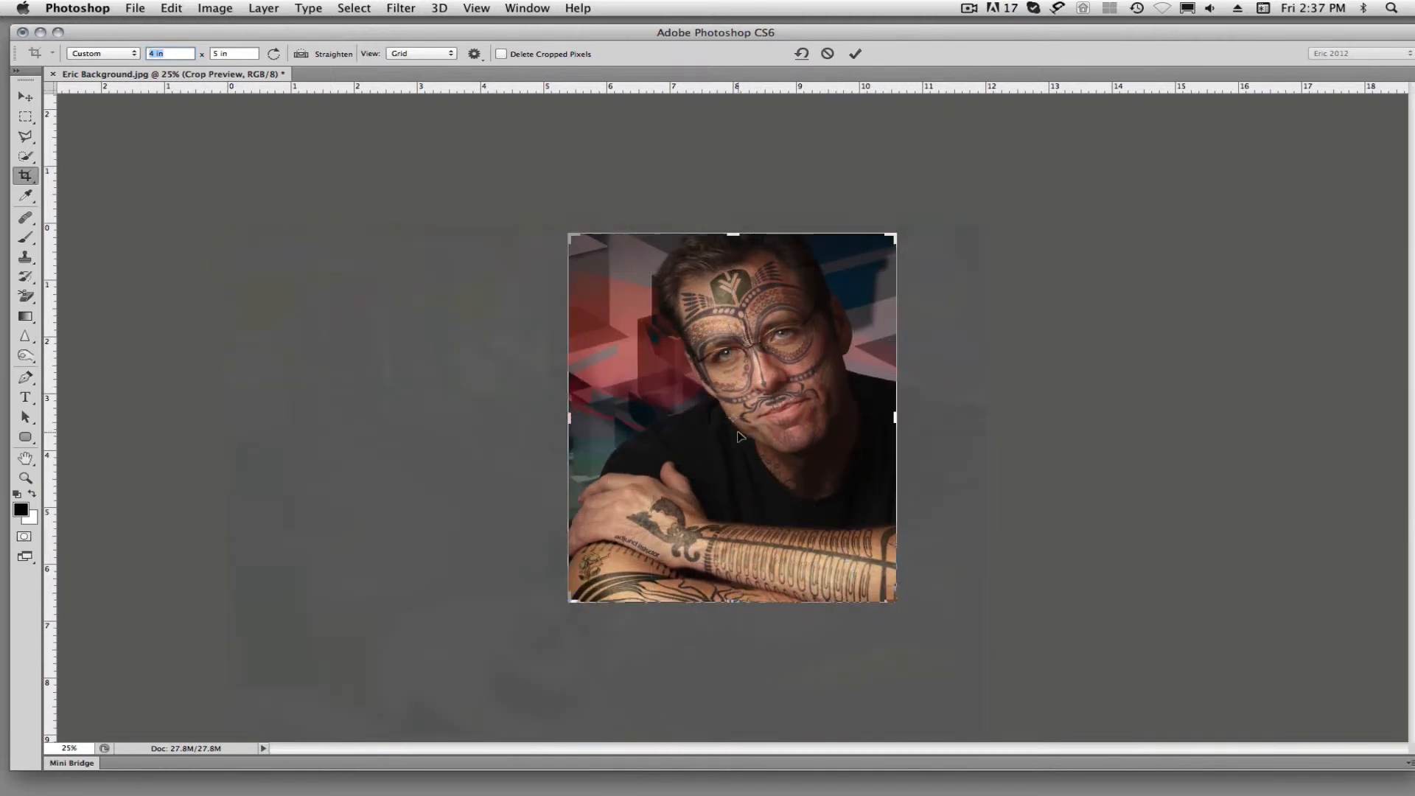
click(855, 53)
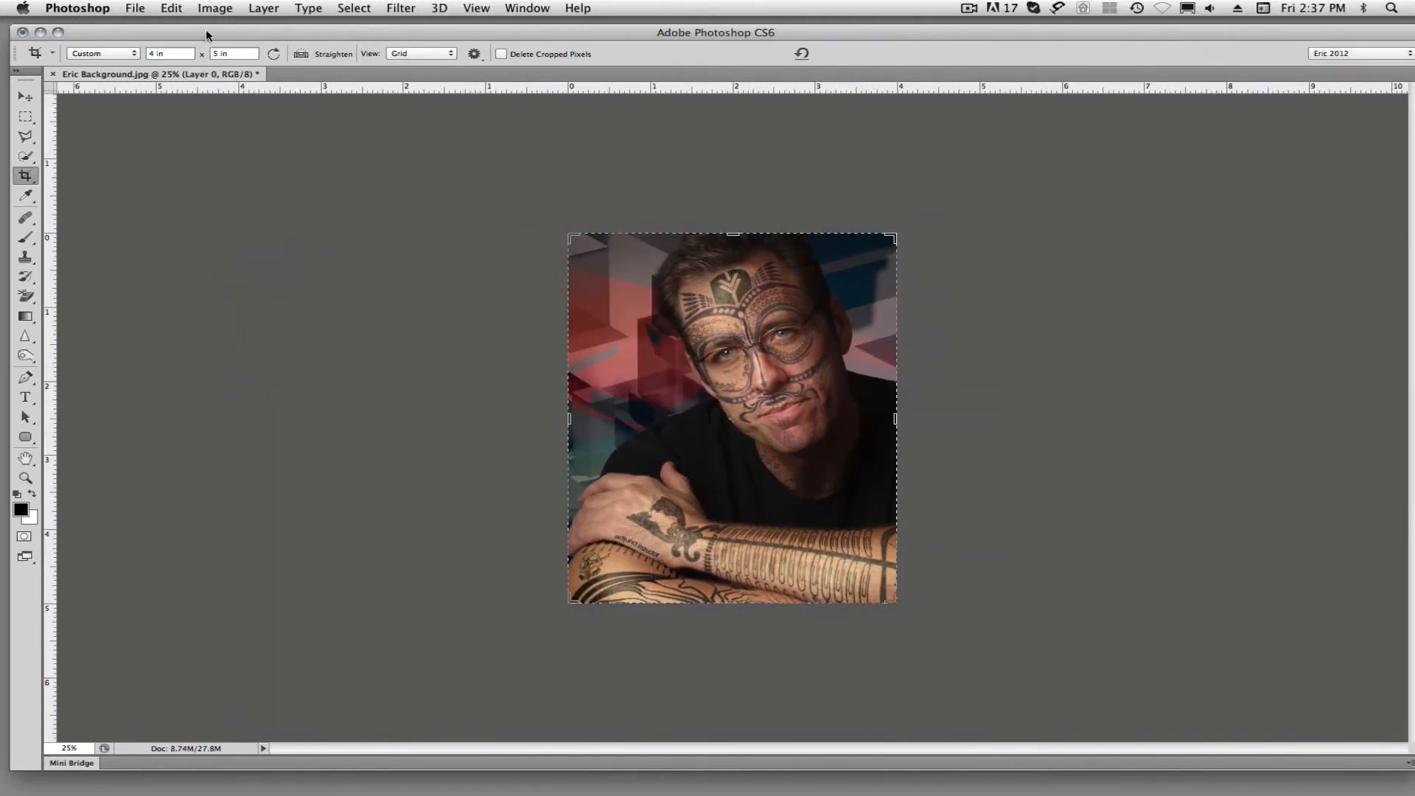
Step: Examine the width, height and resolution of the 4 in x 5 in crop in Image Size, leaving them unmodified
click(215, 8)
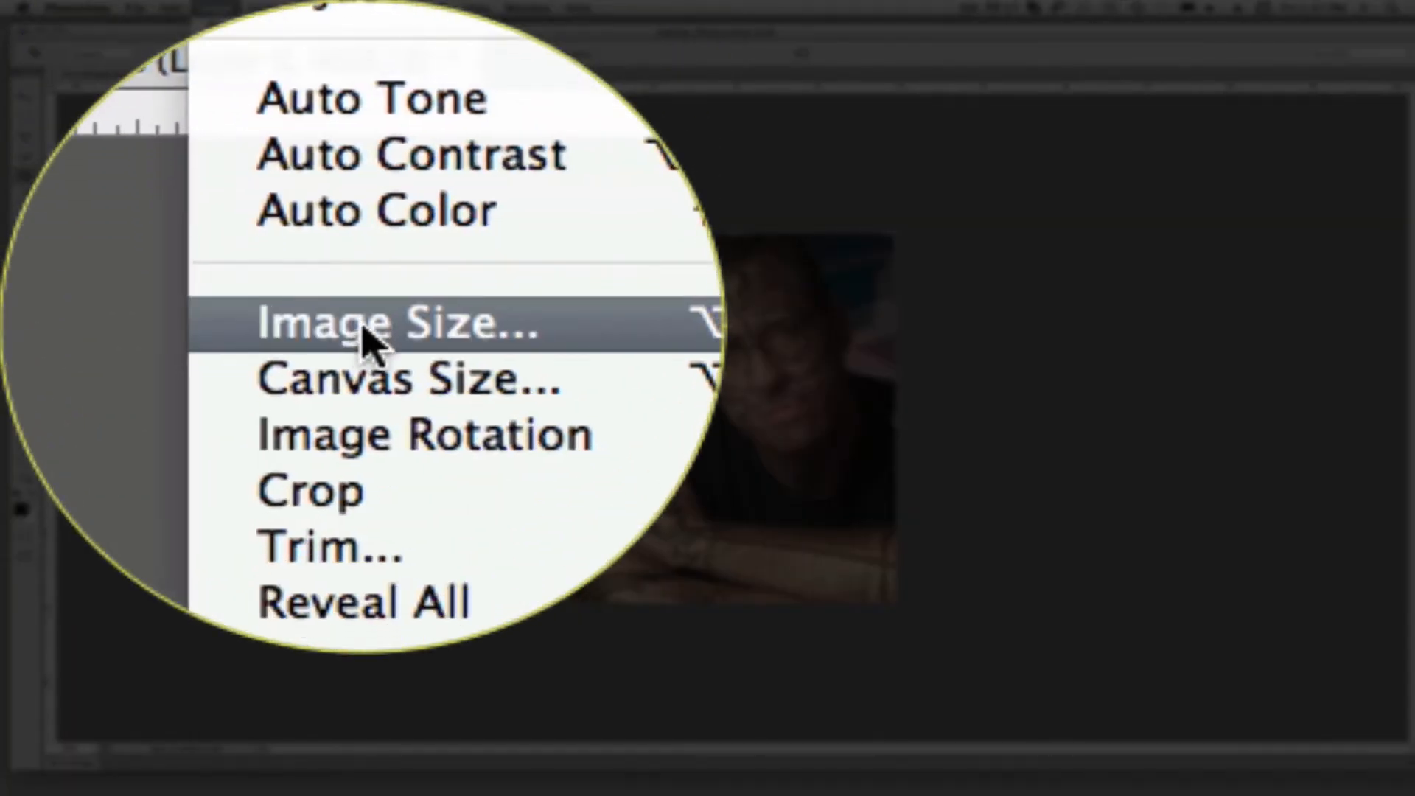
click(221, 135)
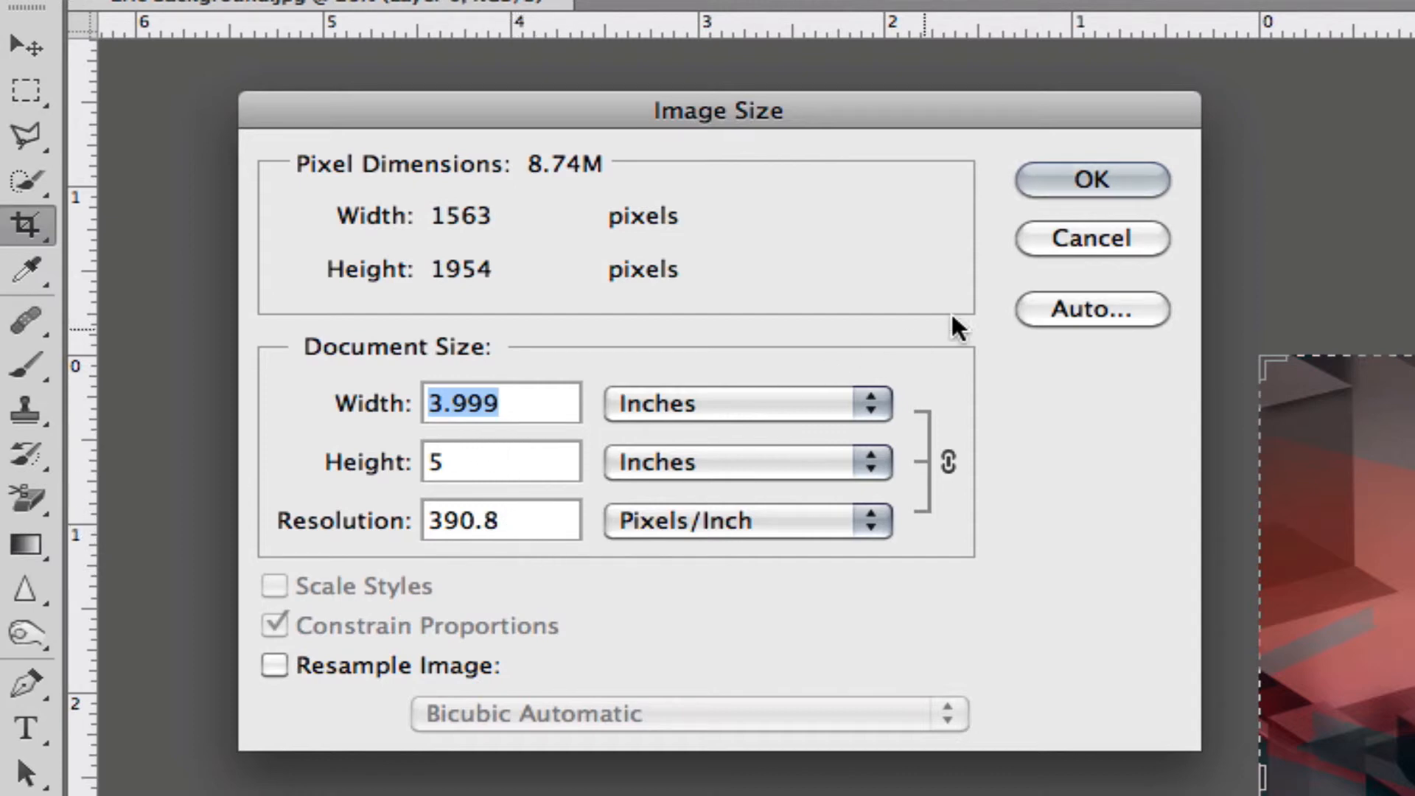
click(1082, 238)
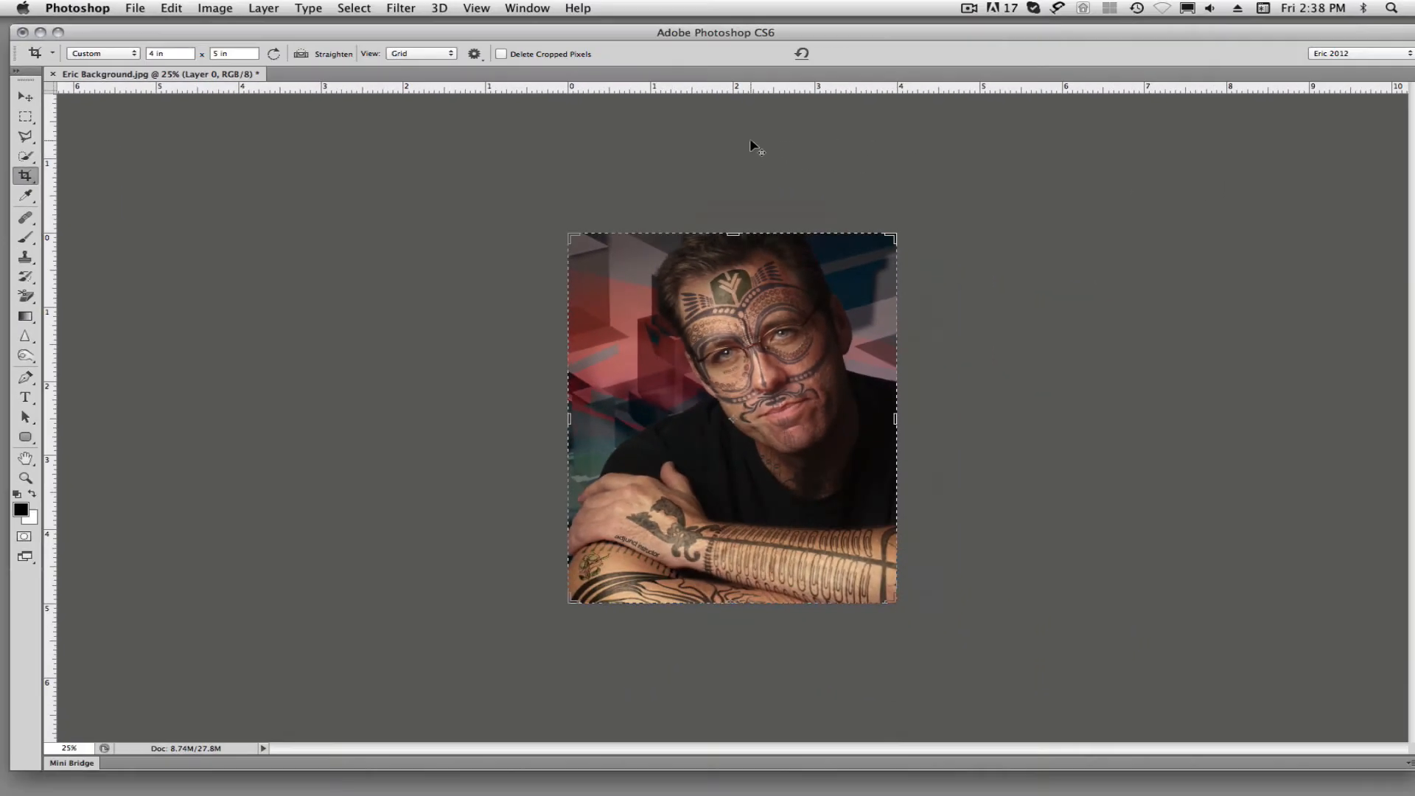
Step: Undo the 4 in x 5 in crop and reset the crop box to the full image
key(super+z)
key(alt+super+z)
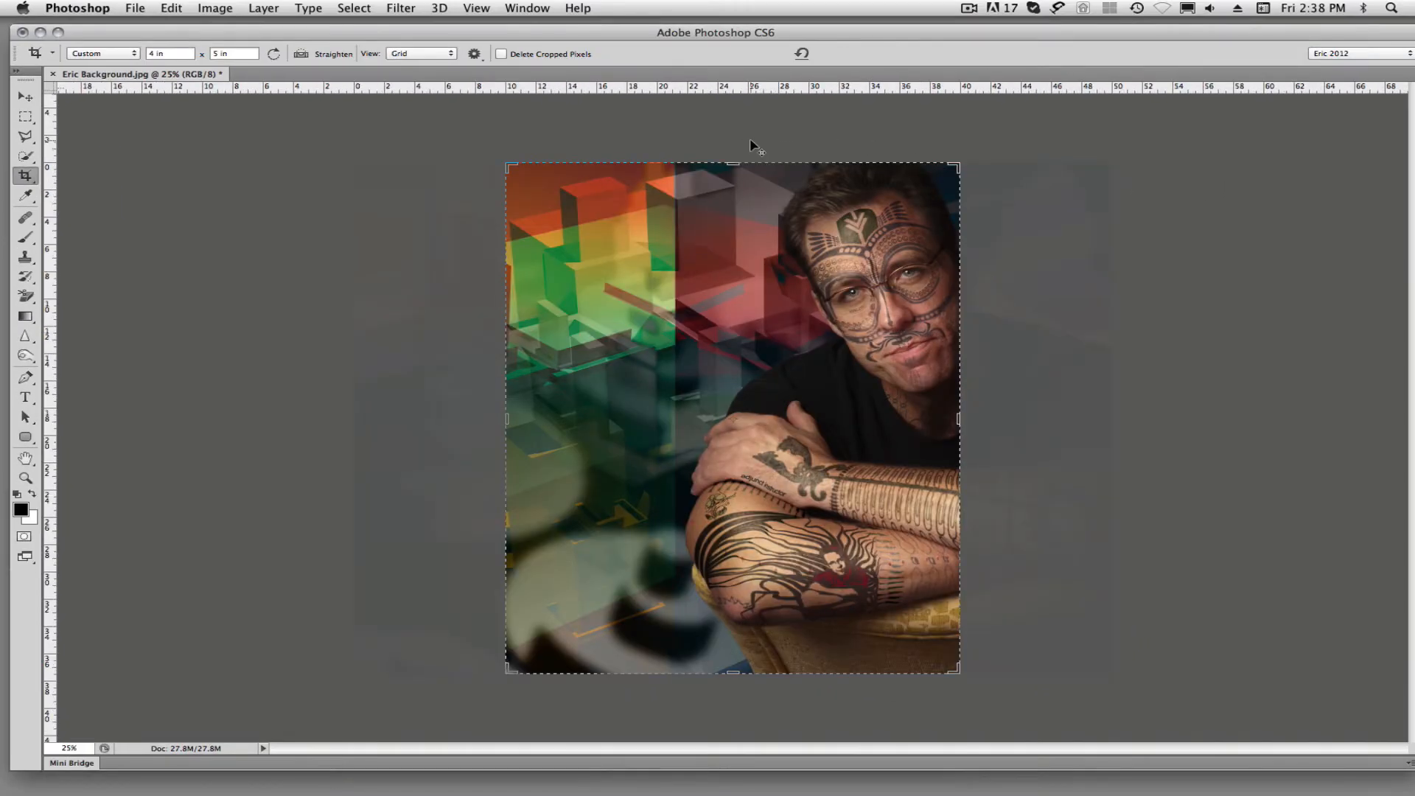
click(800, 53)
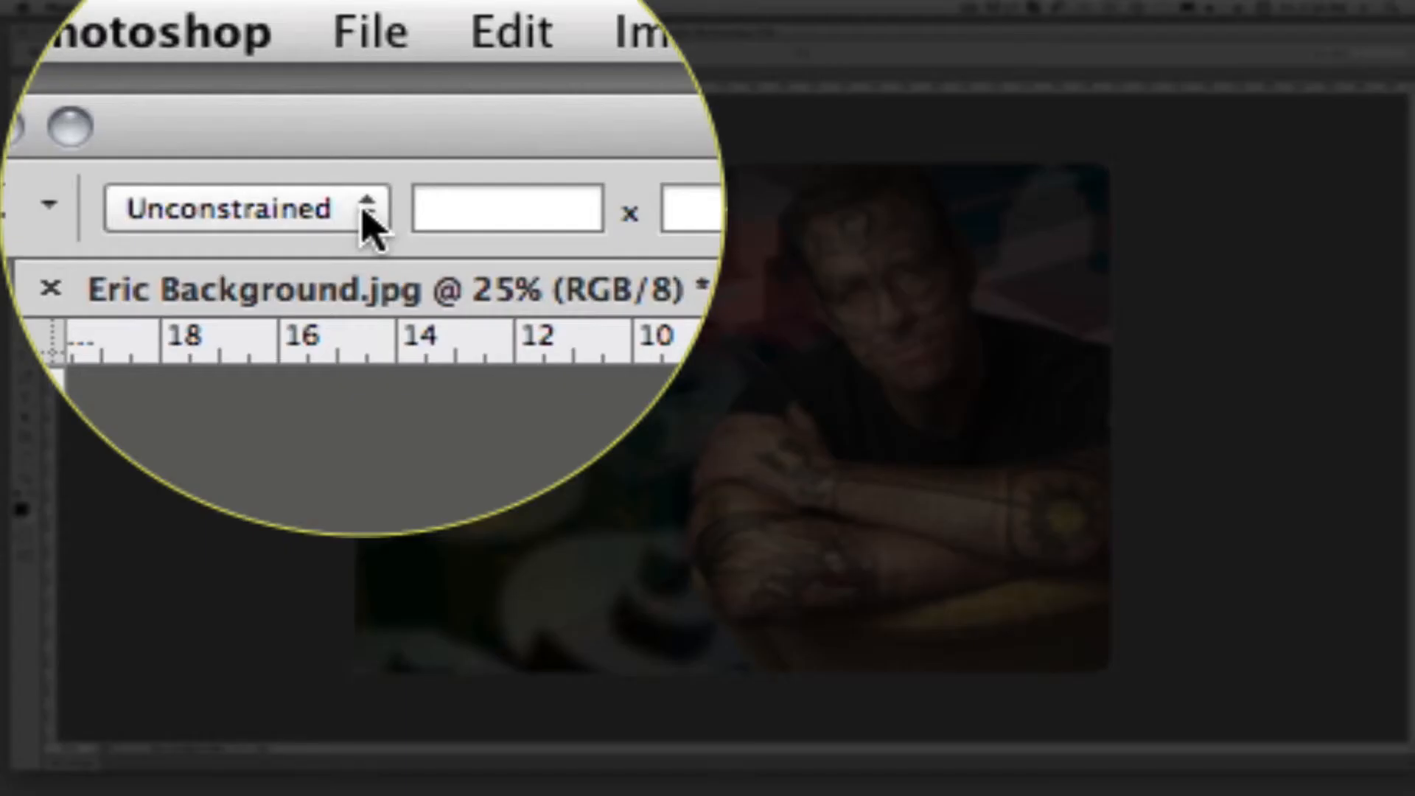
Step: In the crop's Size & Resolution settings, enter a width of 4 inches, height of 5 inches and resolution of 72 pixels/inch
click(135, 55)
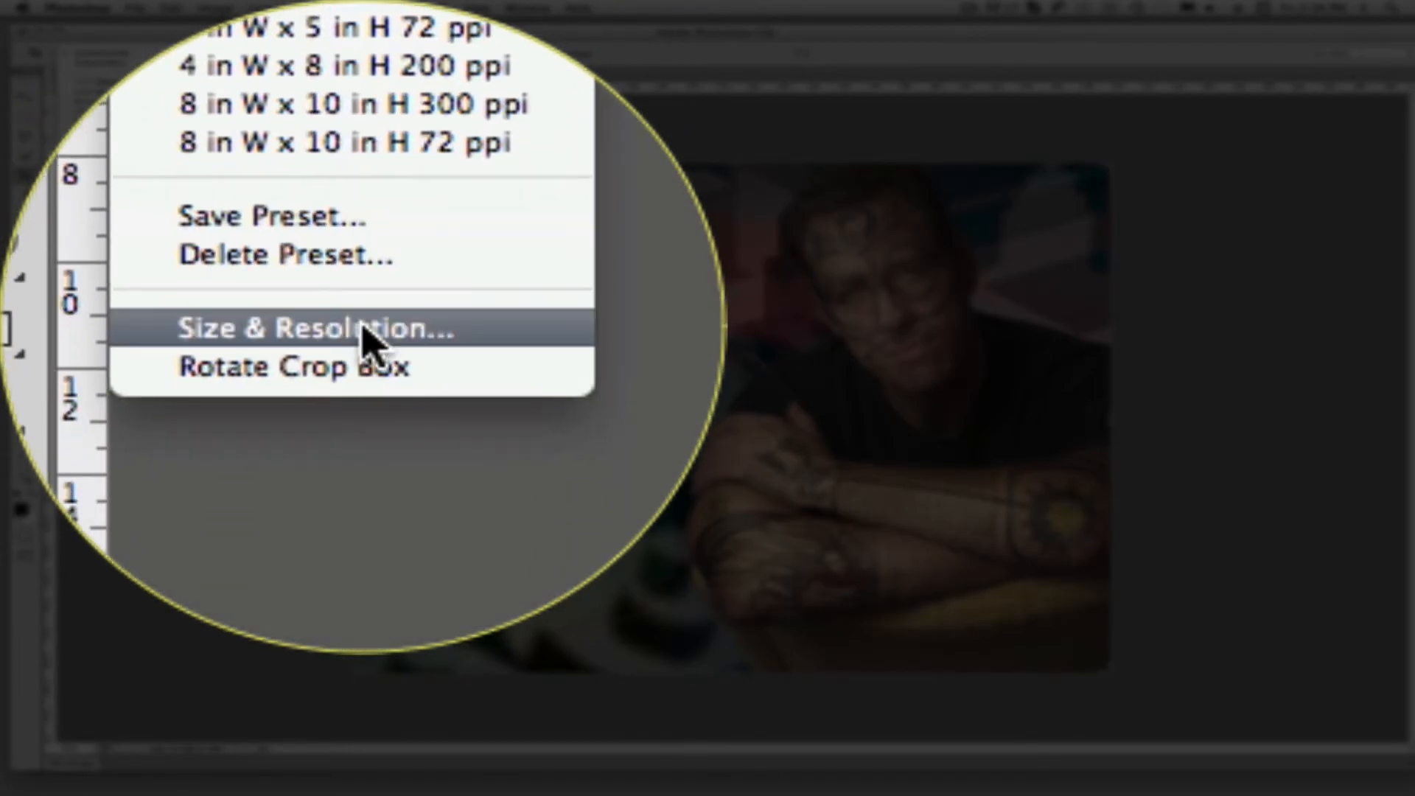
click(120, 312)
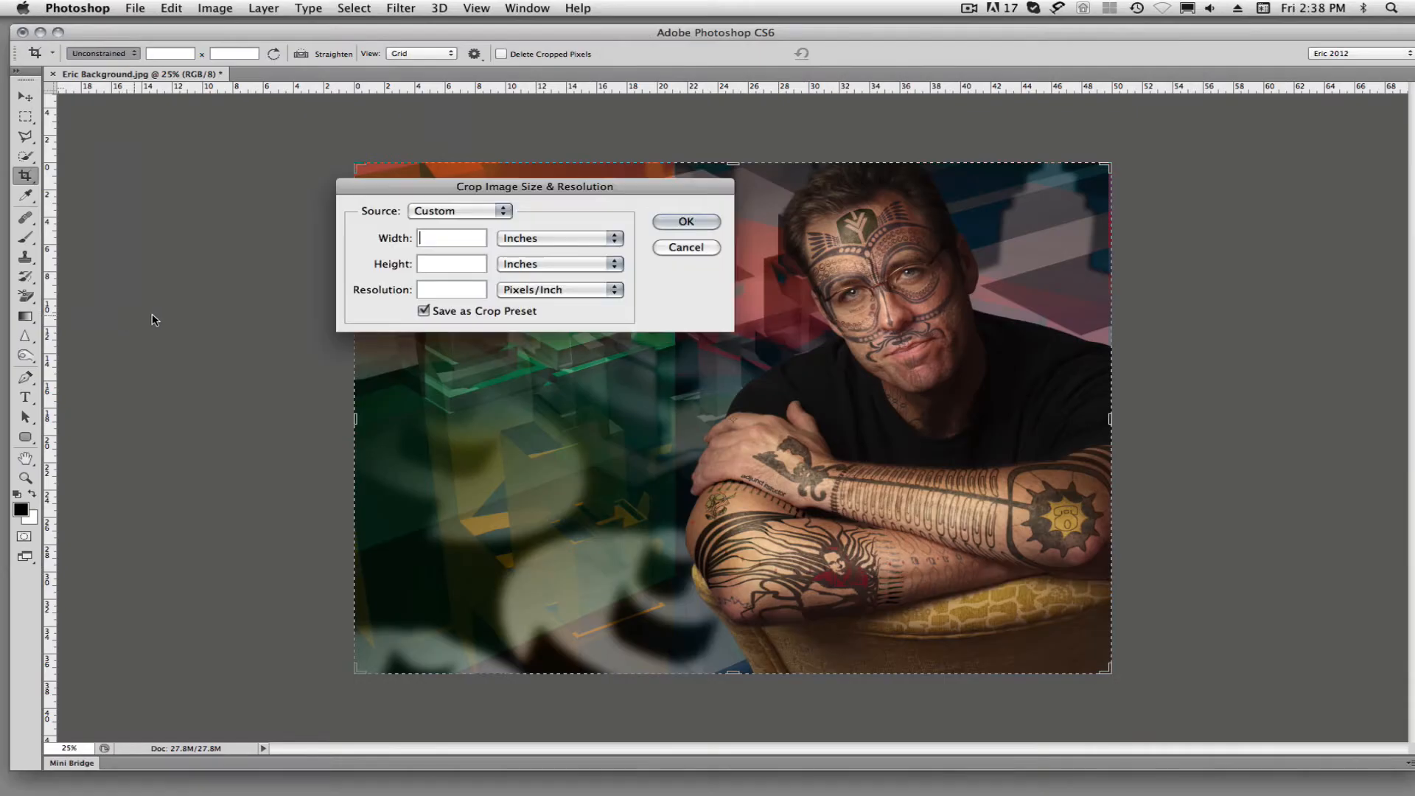
drag(564, 193, 434, 146)
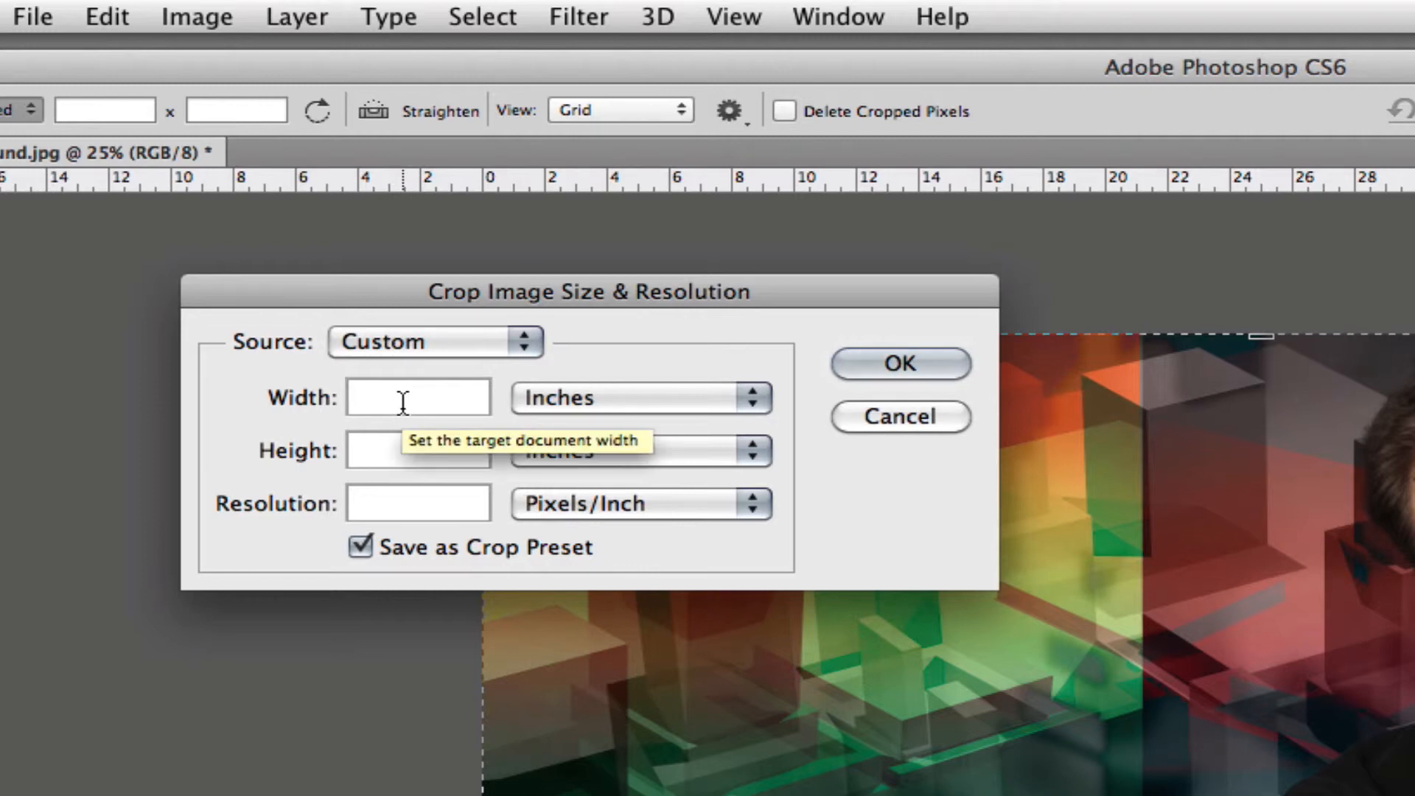
text(4)
key(Tab)
text(5)
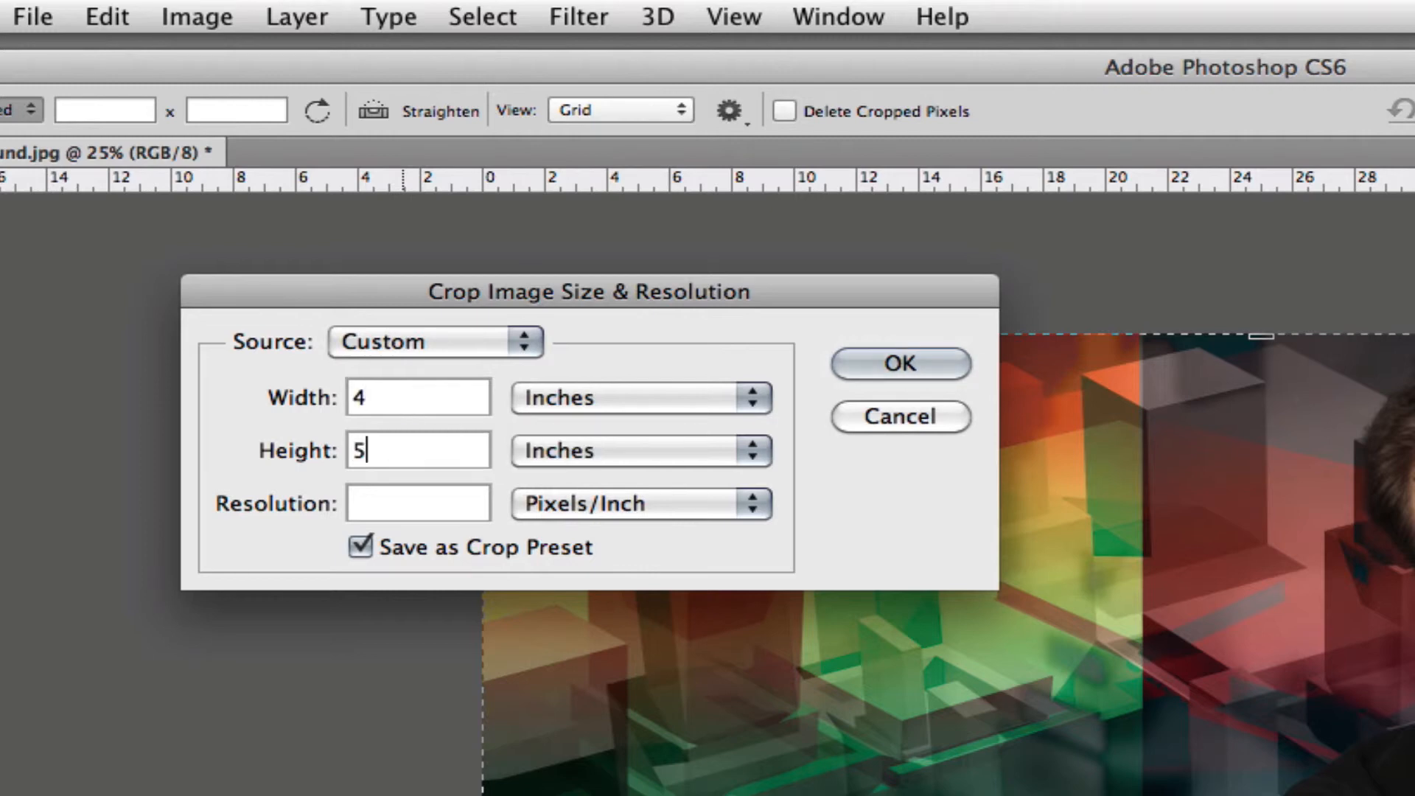
key(Tab)
text(72)
Step: Keep the width unit in inches, turn off Save as Crop Preset, and accept the crop size and resolution
click(748, 396)
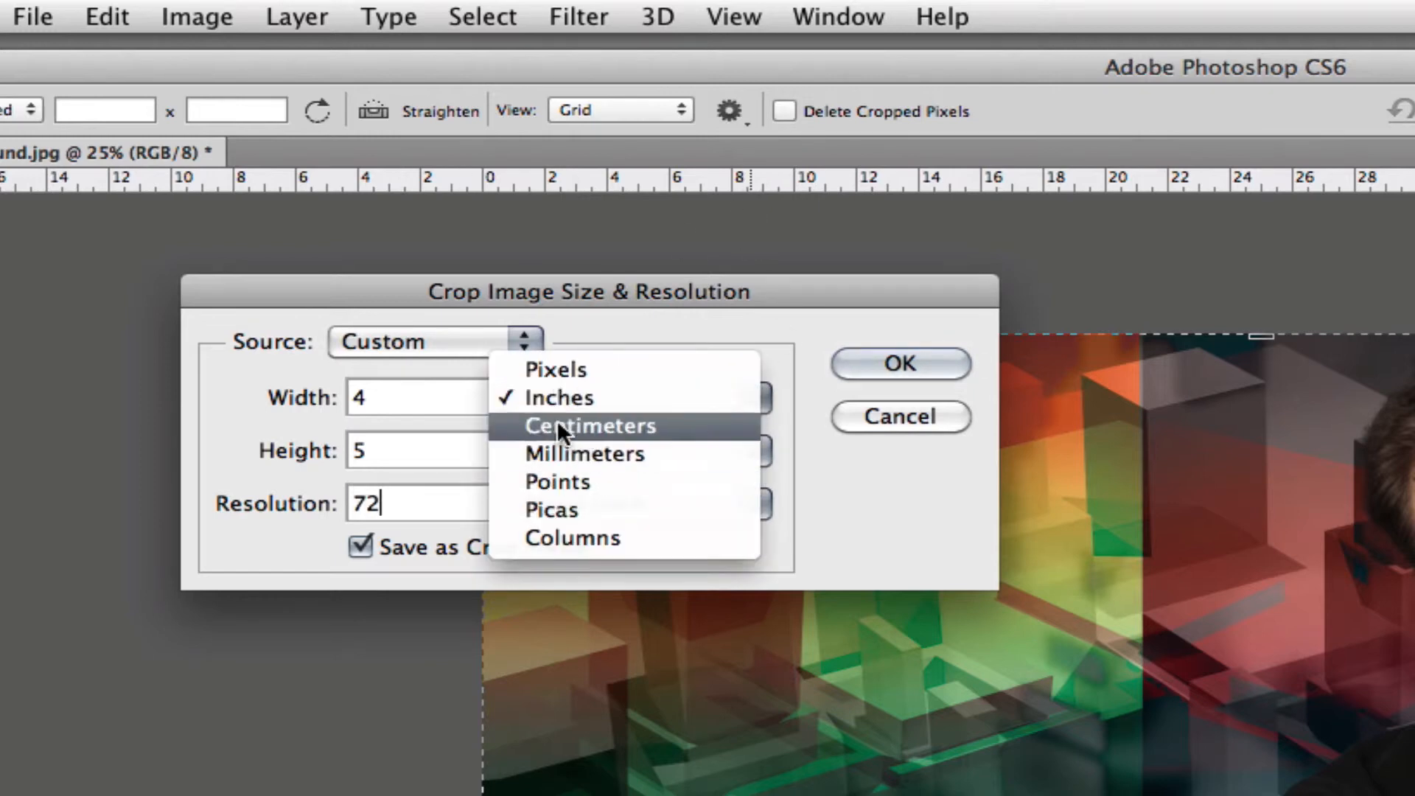
click(573, 395)
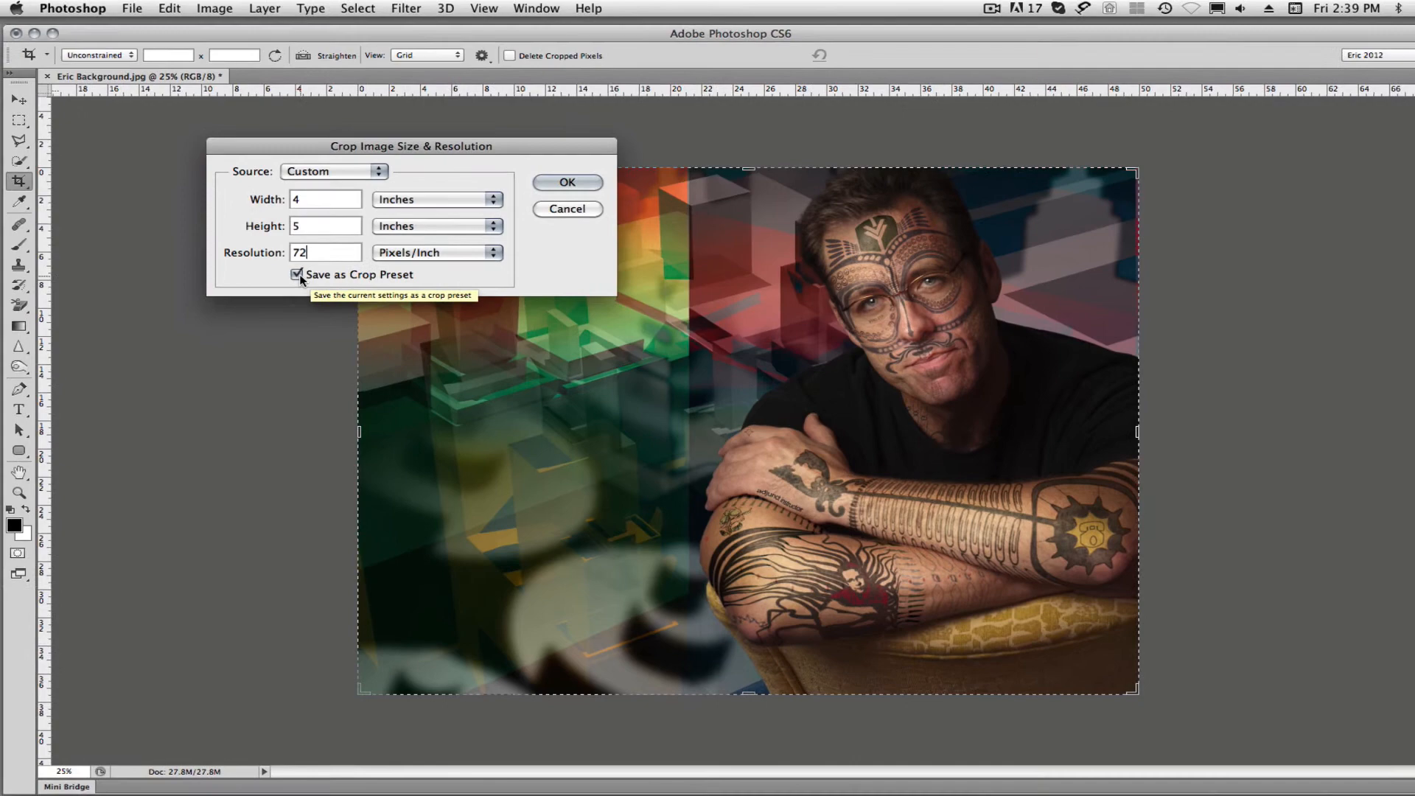
click(301, 289)
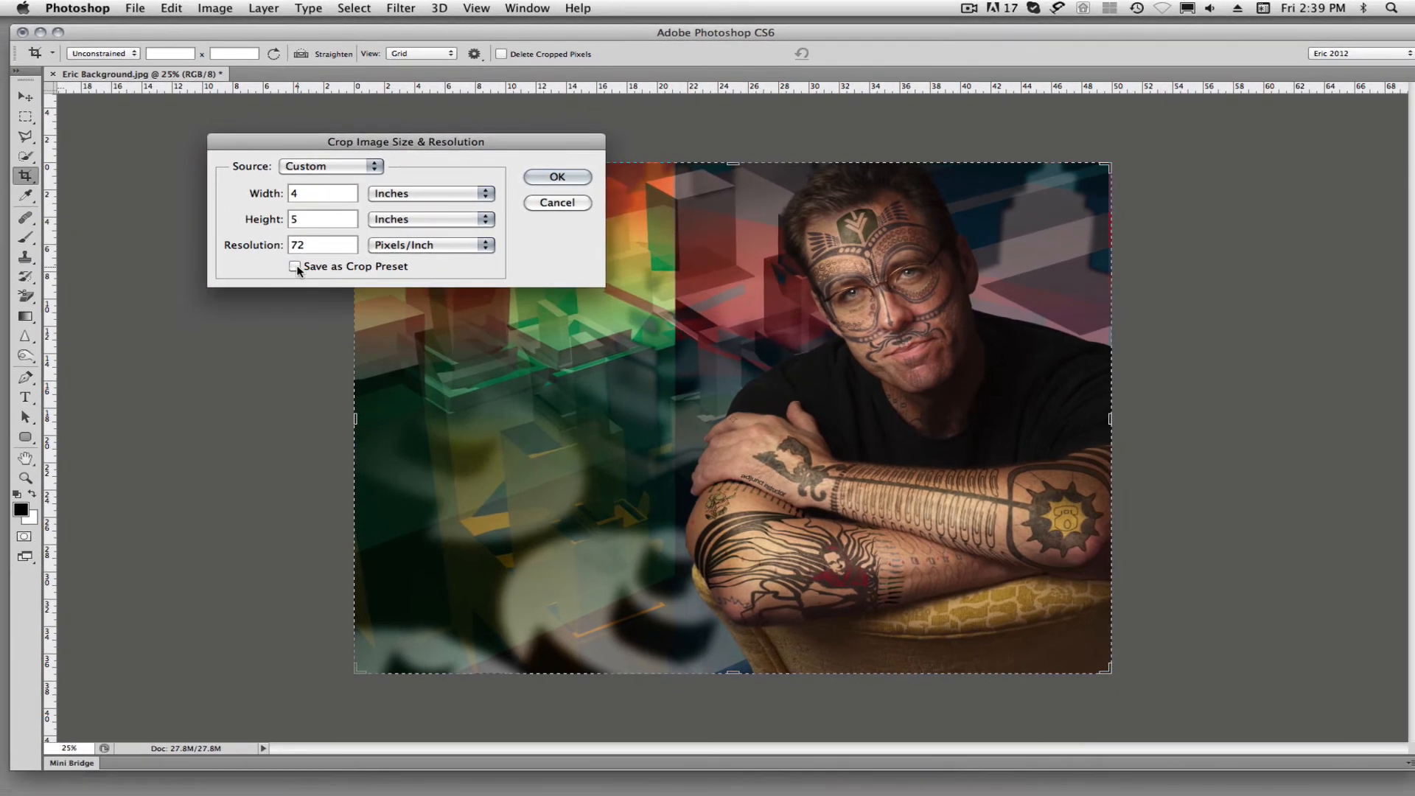
click(556, 177)
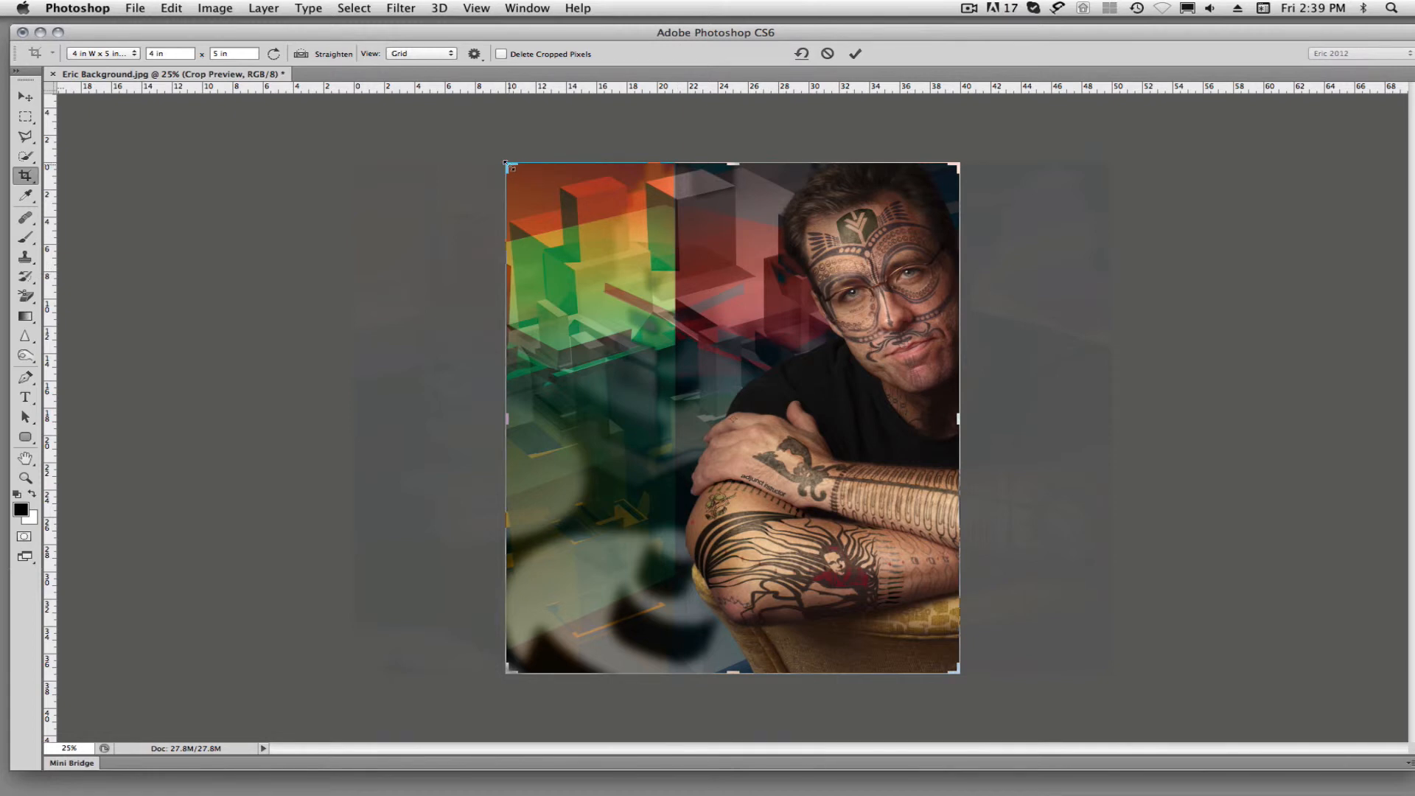
Step: Shrink the 4 in x 5 in crop box, position it around the man's face and upper chest, and apply the crop
drag(506, 162, 638, 275)
drag(782, 360, 751, 536)
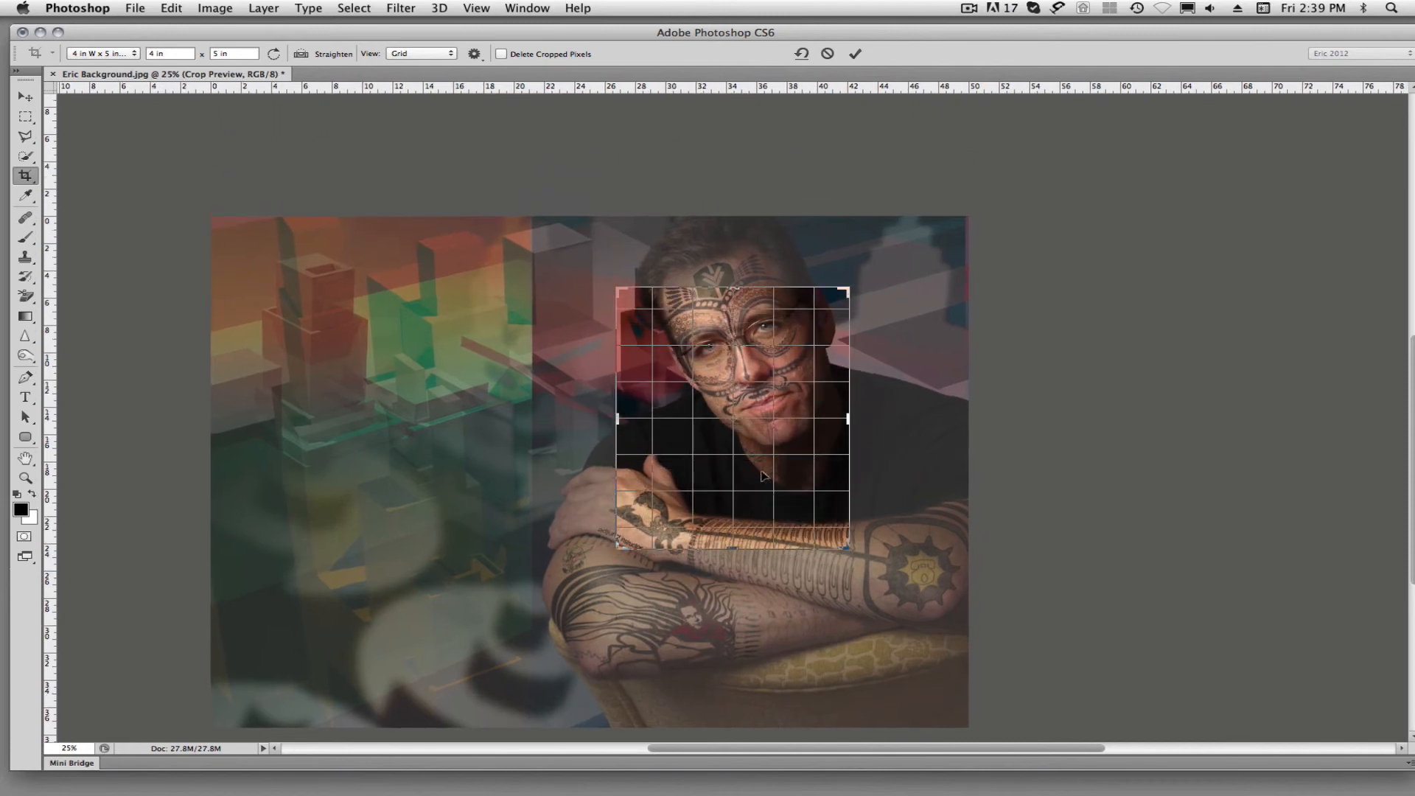
drag(772, 361, 763, 383)
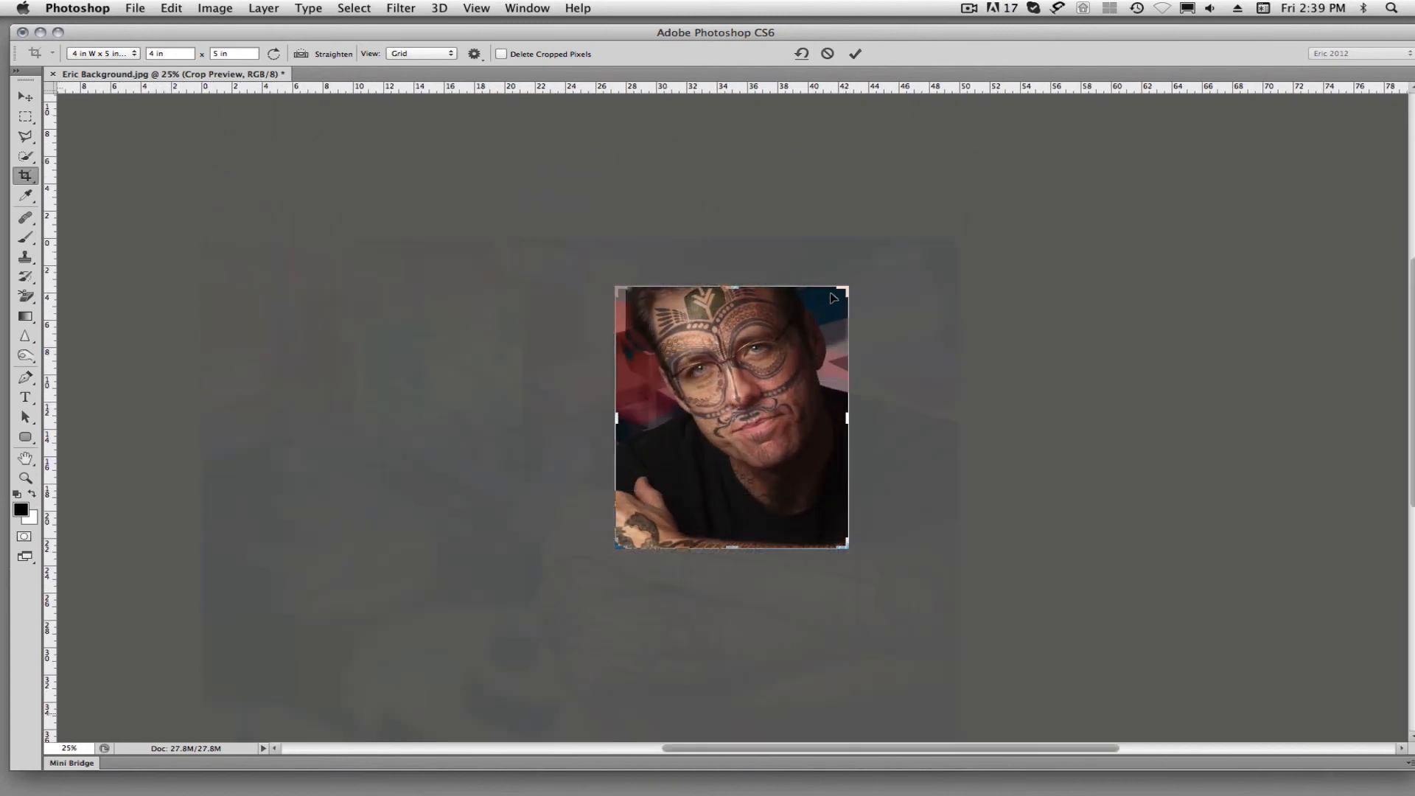
drag(849, 284, 844, 291)
drag(772, 343, 769, 358)
click(853, 54)
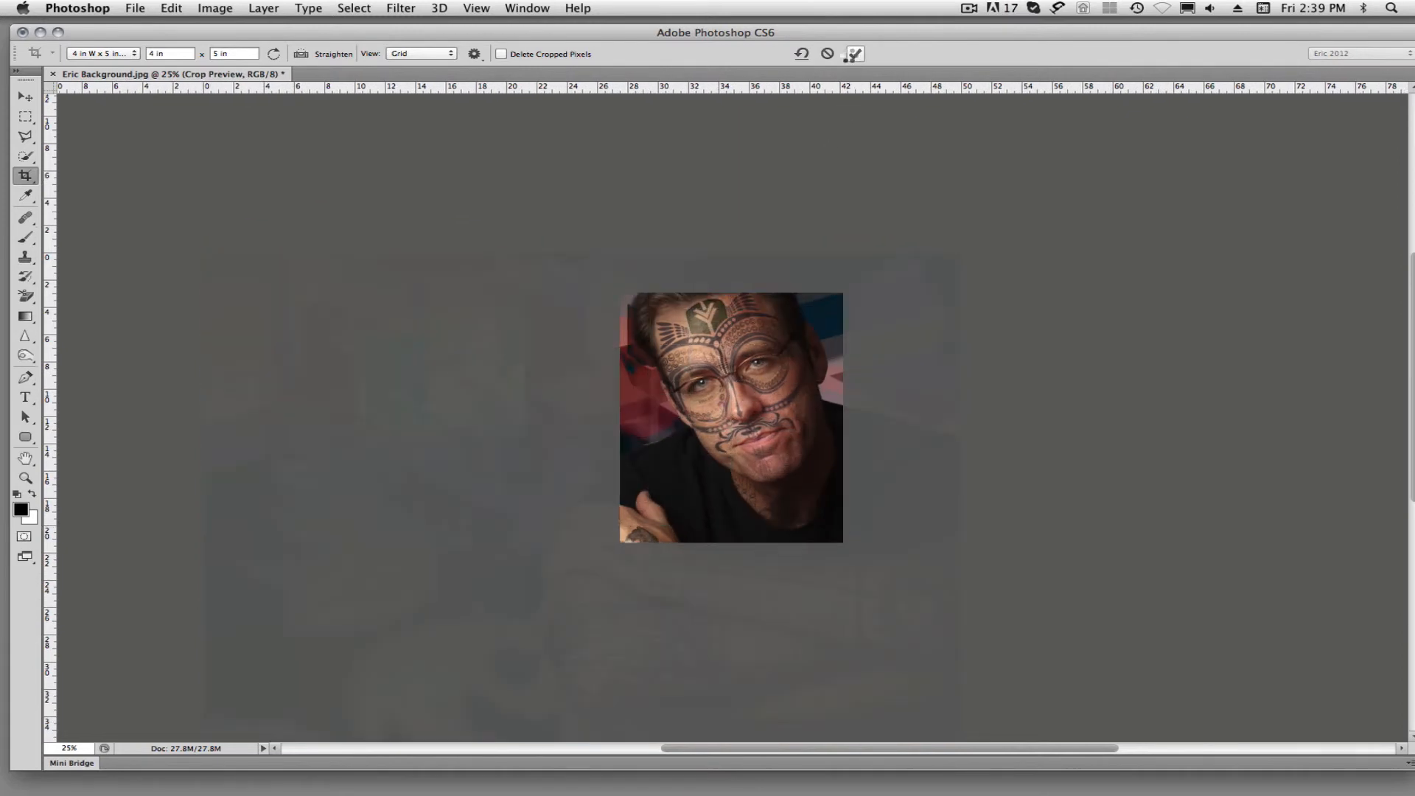
Step: Check the cropped portrait's pixel dimensions, document size and resolution in Image Size, leaving them unmodified
click(211, 7)
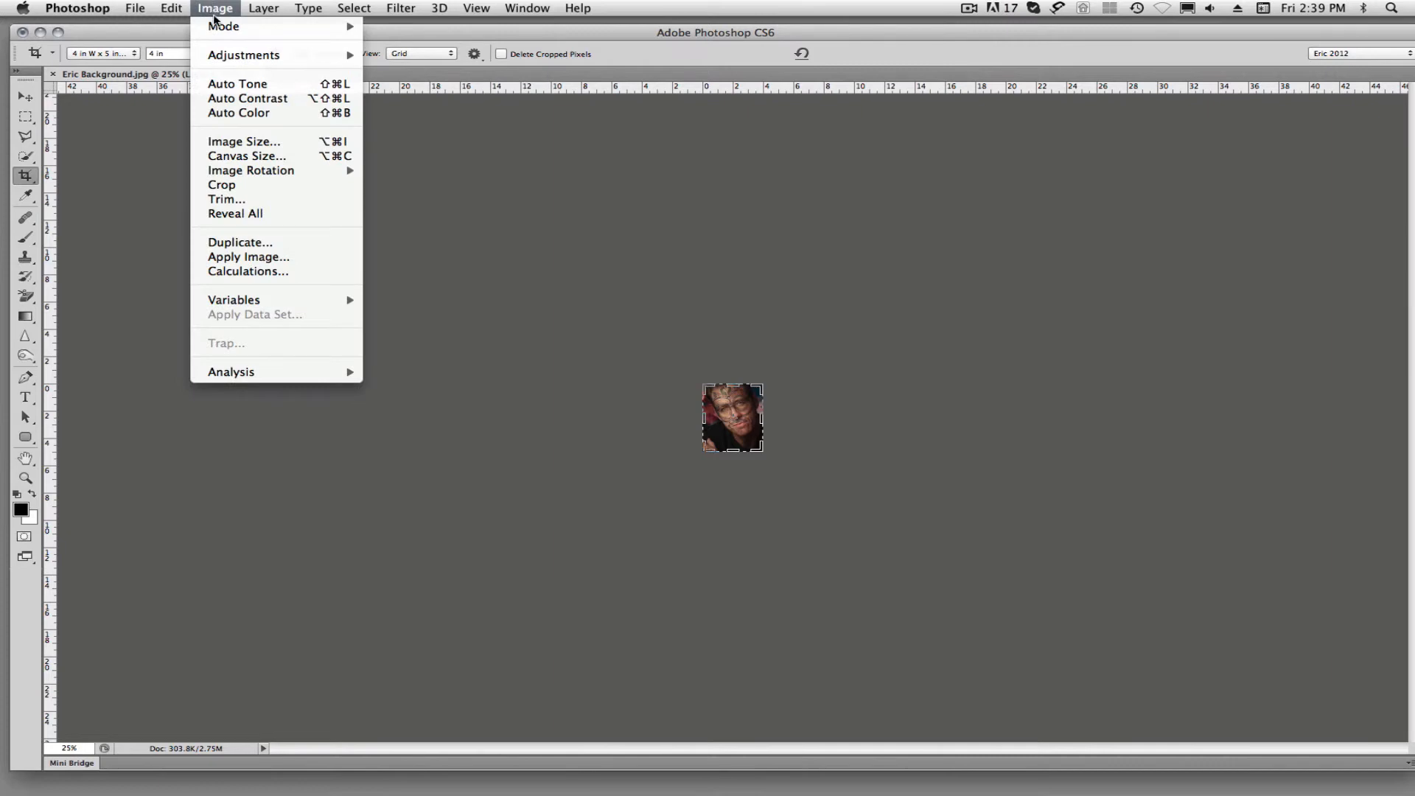
click(237, 142)
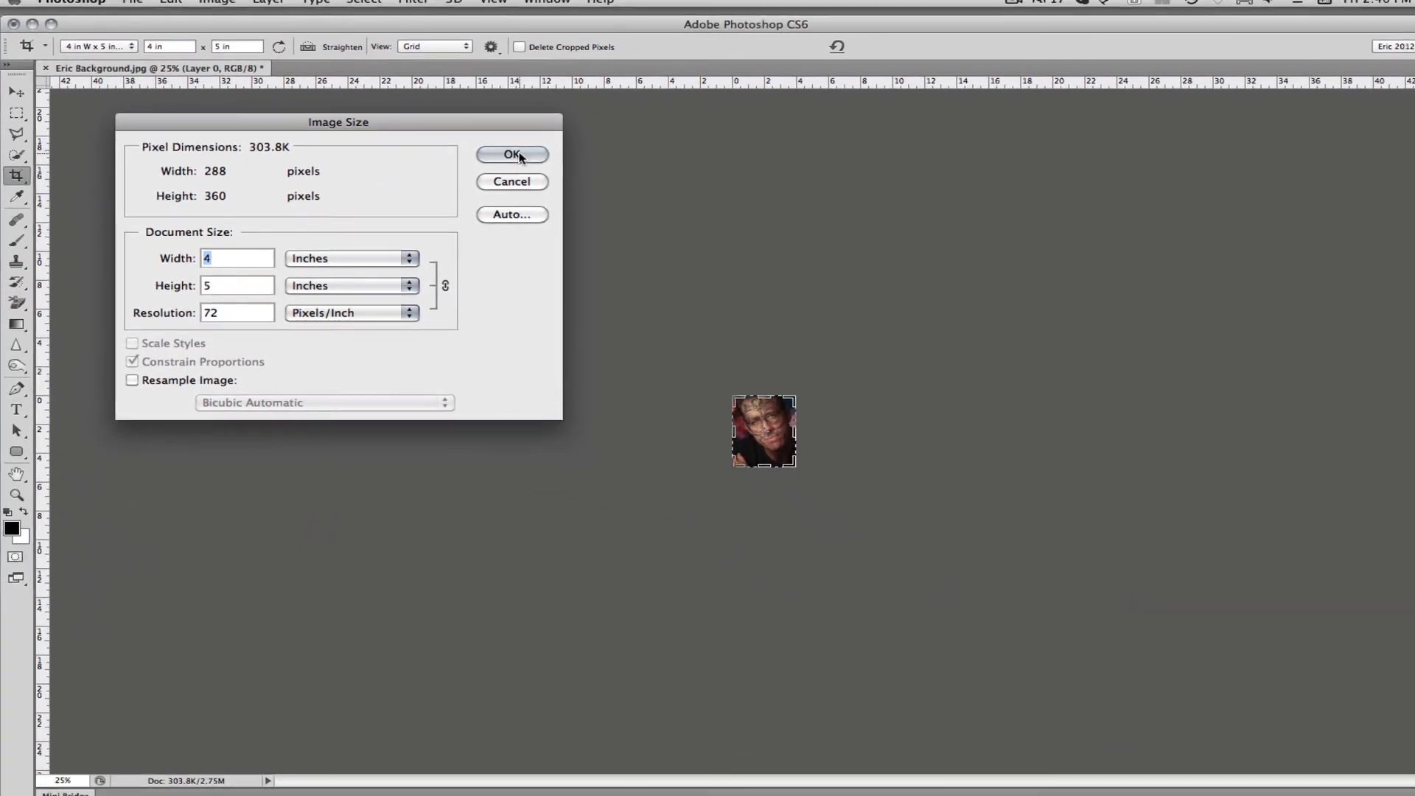
click(567, 181)
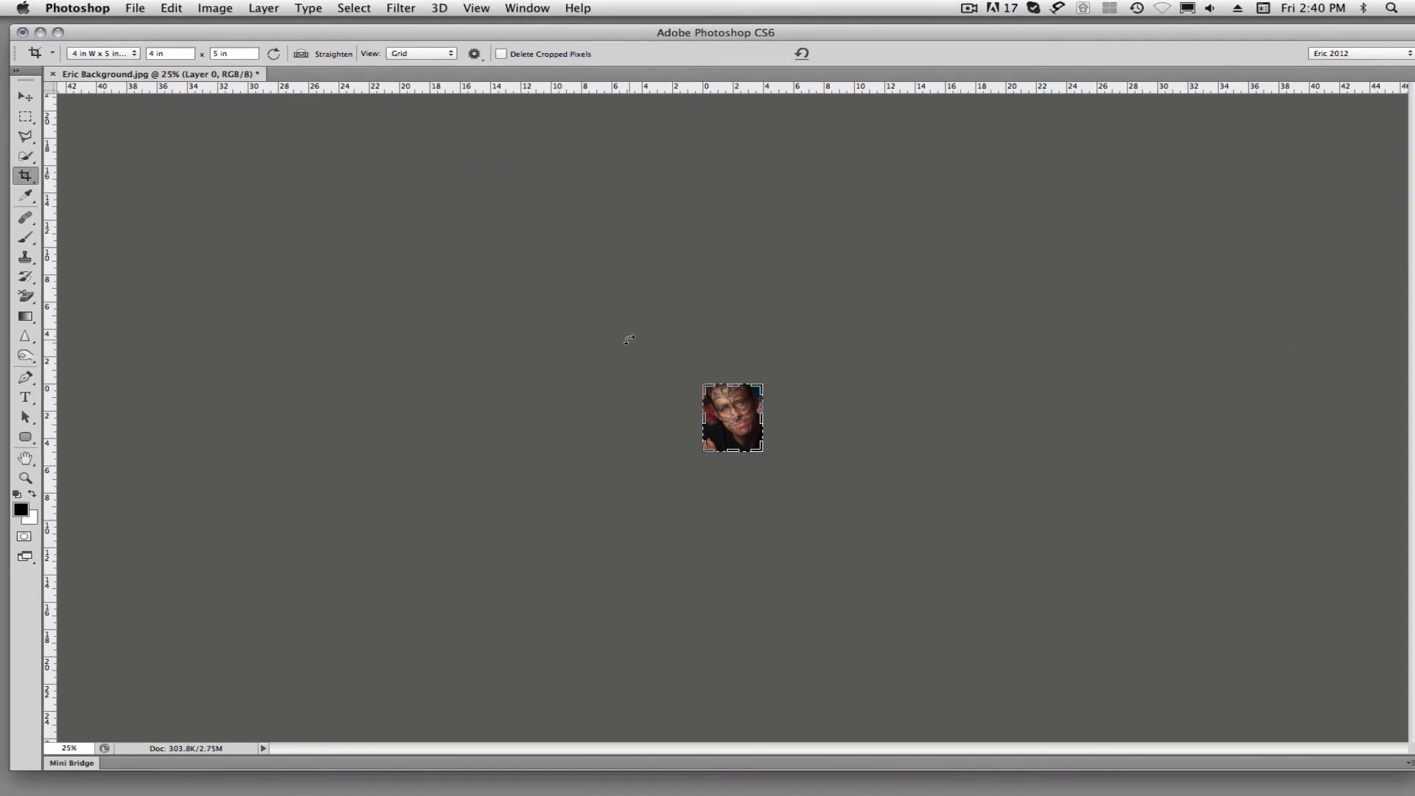
Step: Save a JPEG copy of the cropped portrait as 4x5.jpg in the size and resolution folder, with quality 12 and Baseline ("Standard") format
click(135, 8)
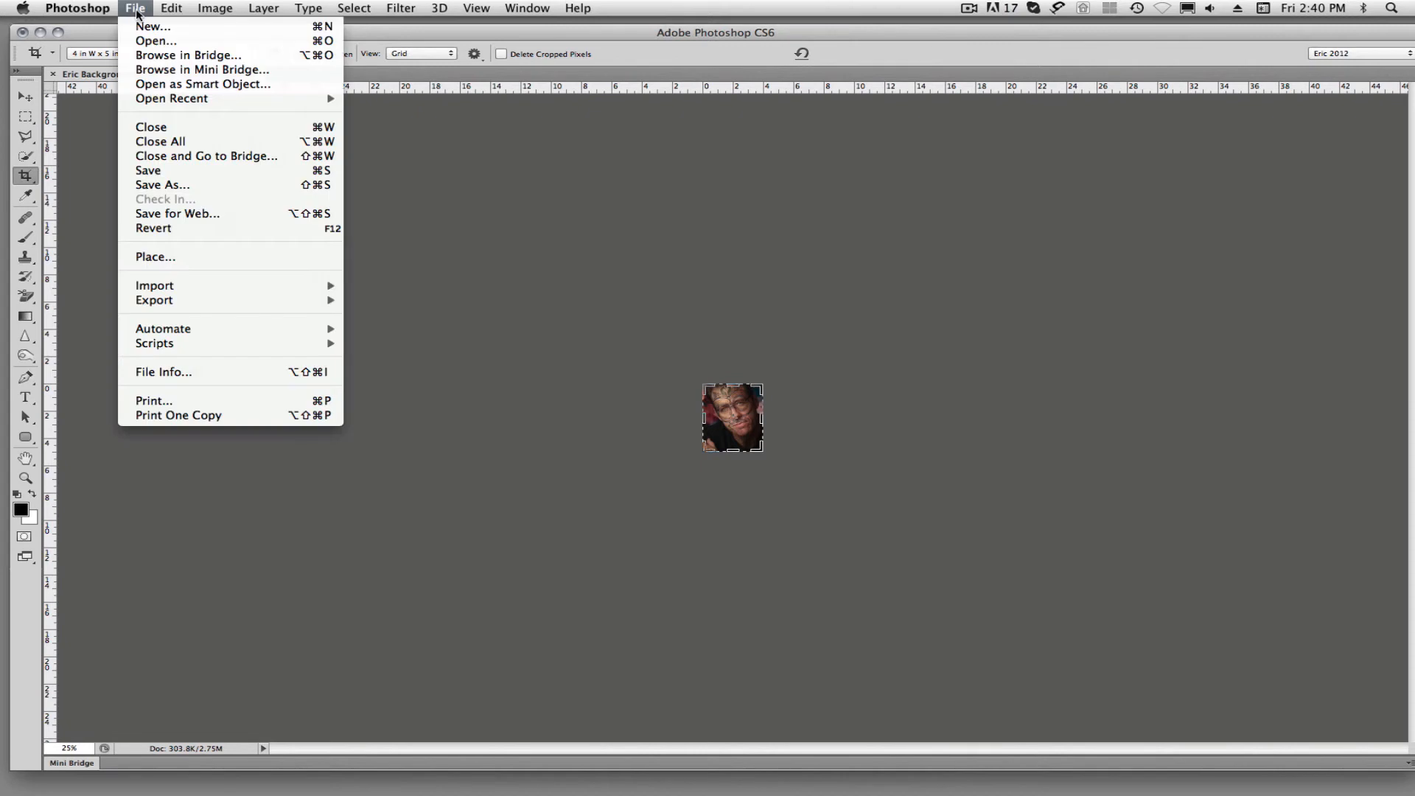
click(176, 183)
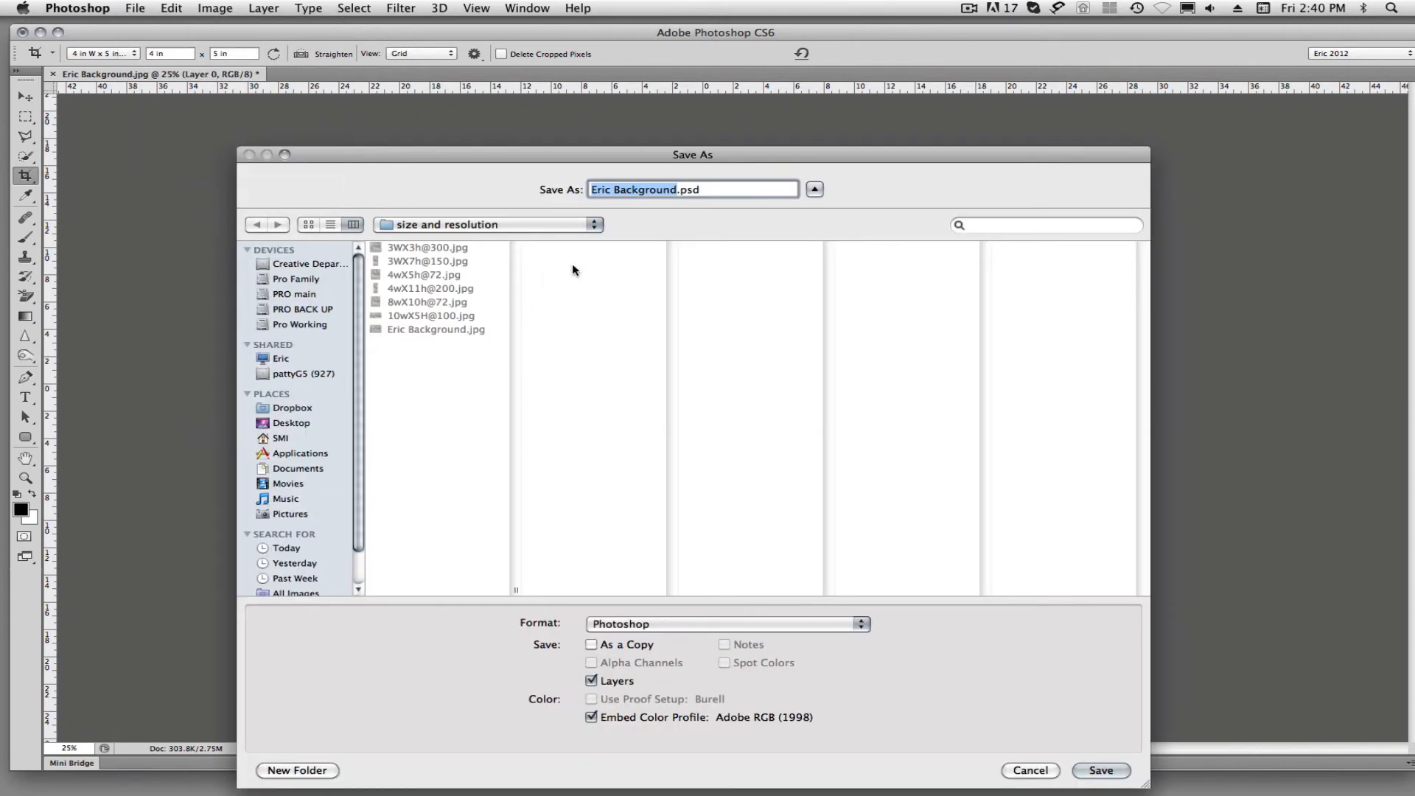
text(4x5)
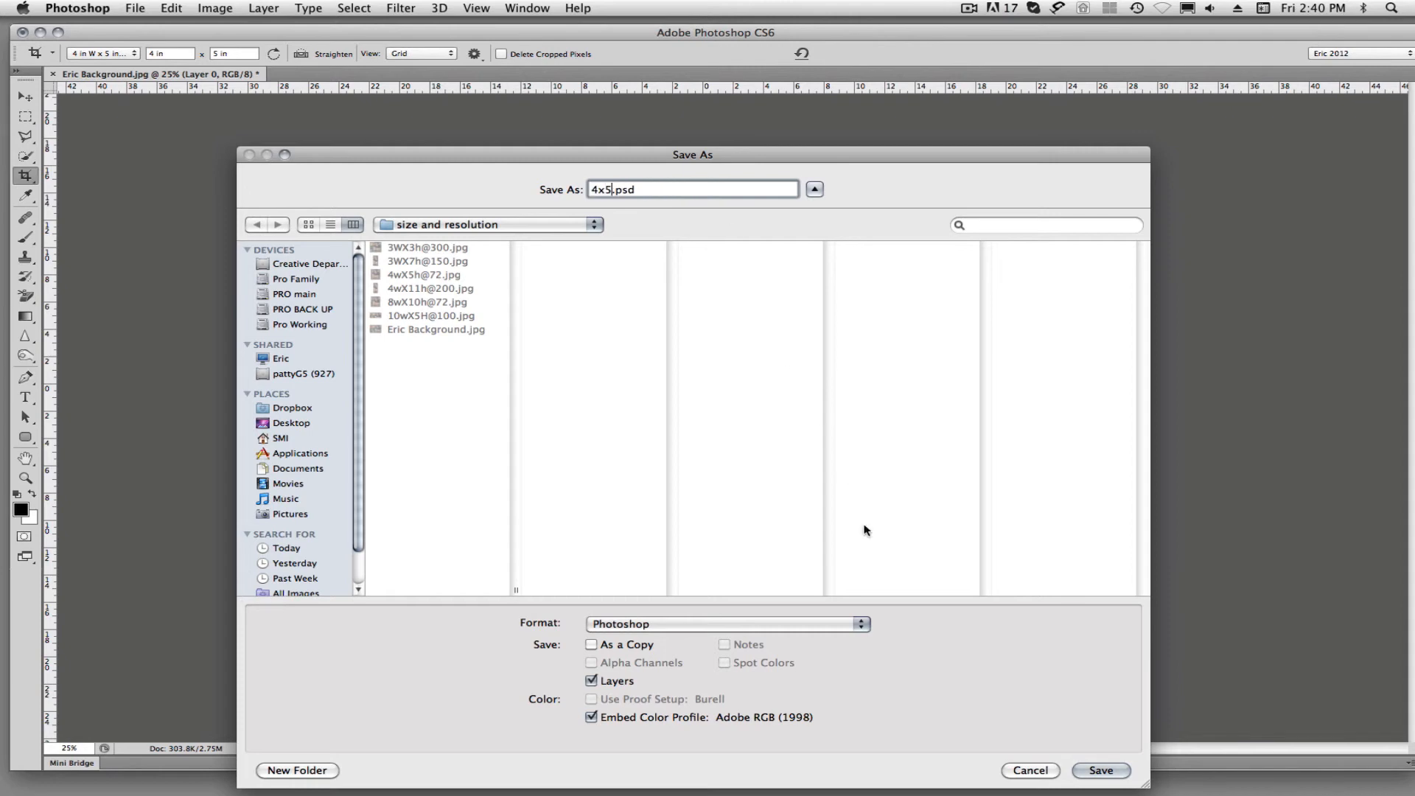
click(837, 623)
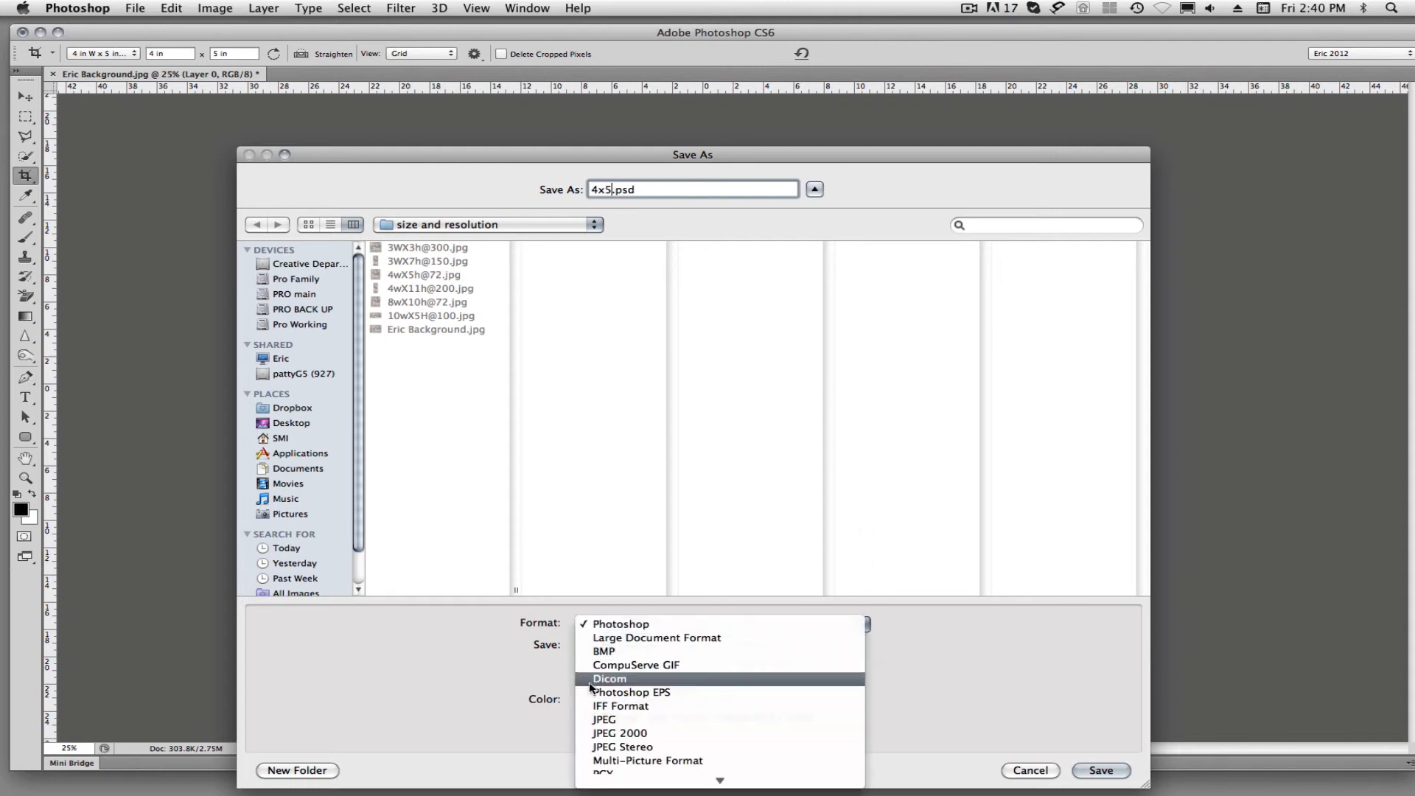
click(603, 719)
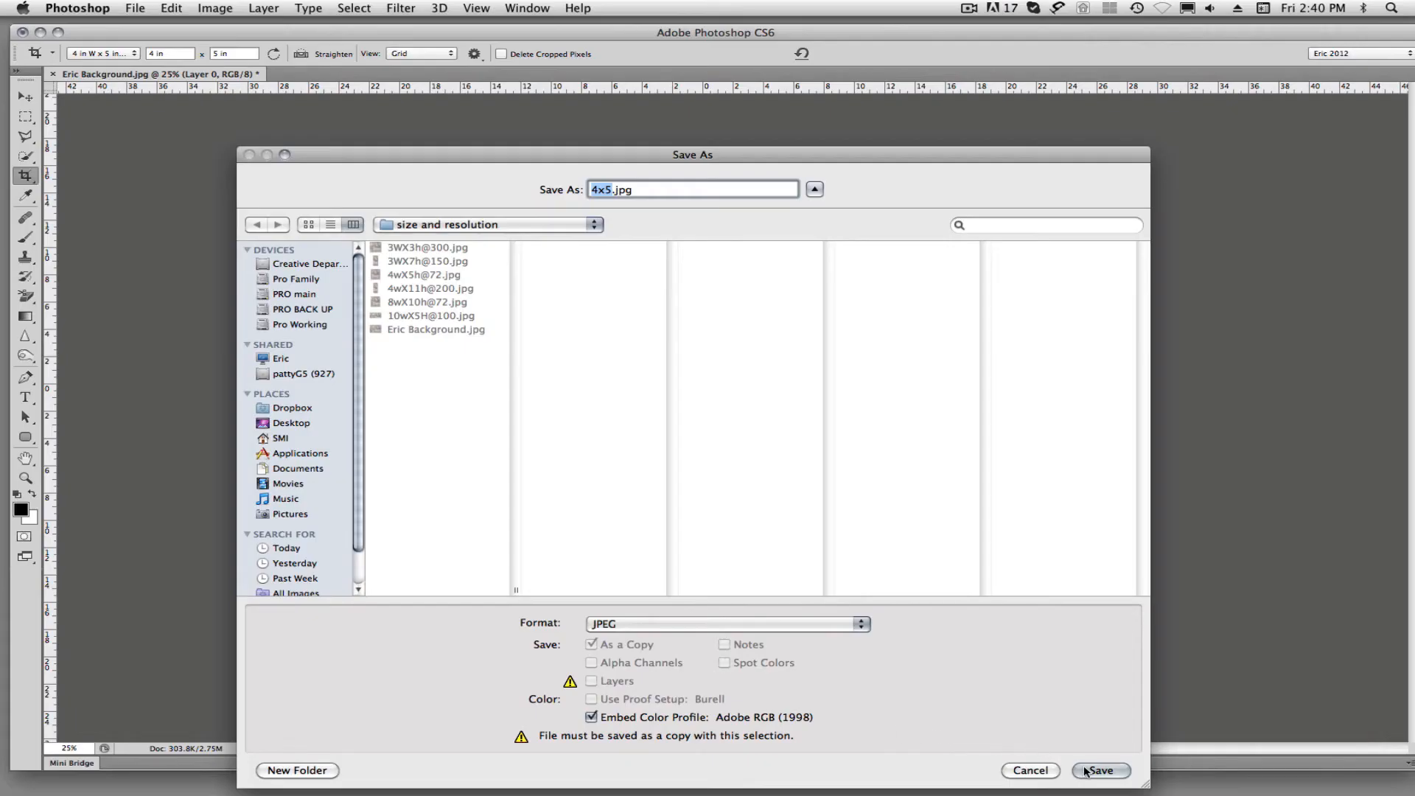
click(1097, 770)
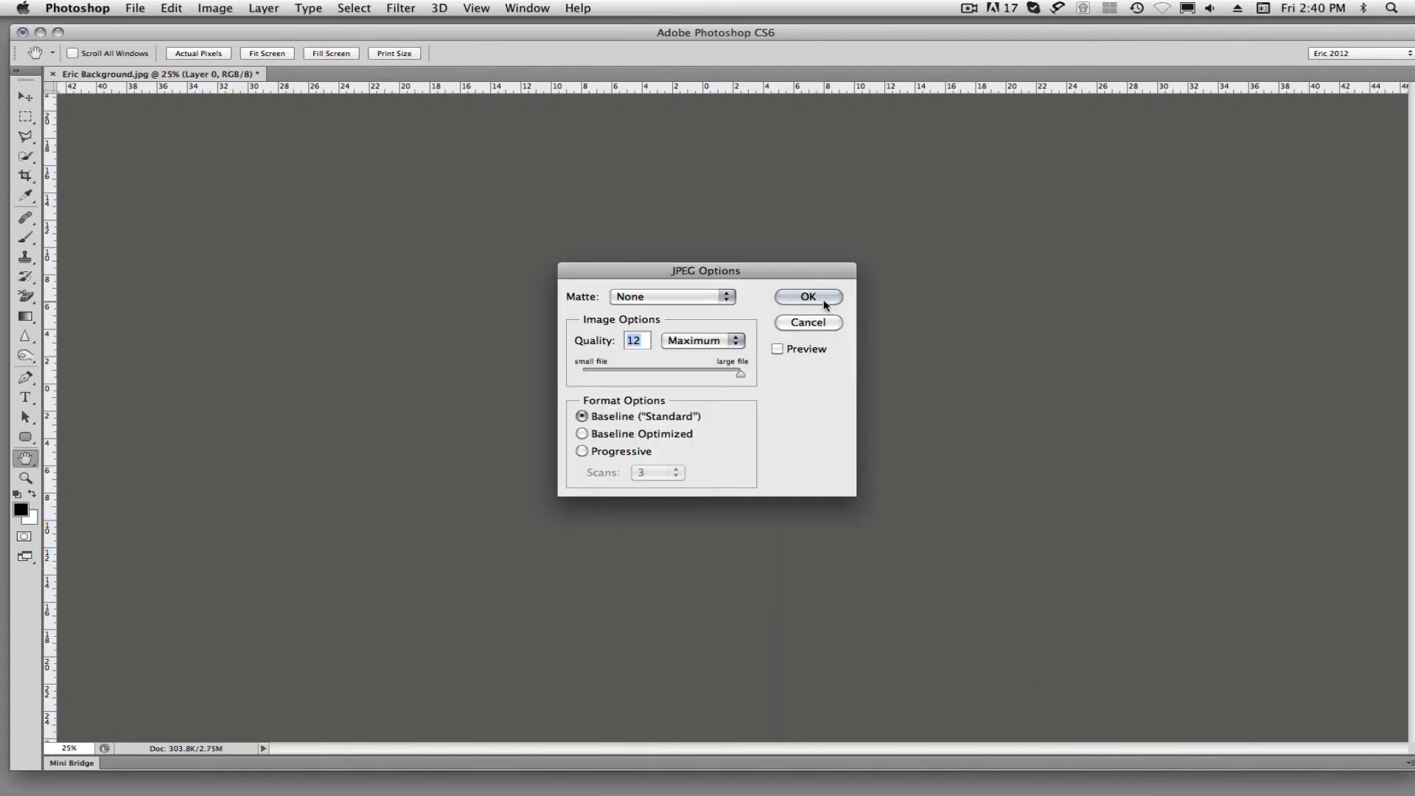
click(809, 296)
Step: Reset the crop box and undo the face crop to restore the full composite image
key(c)
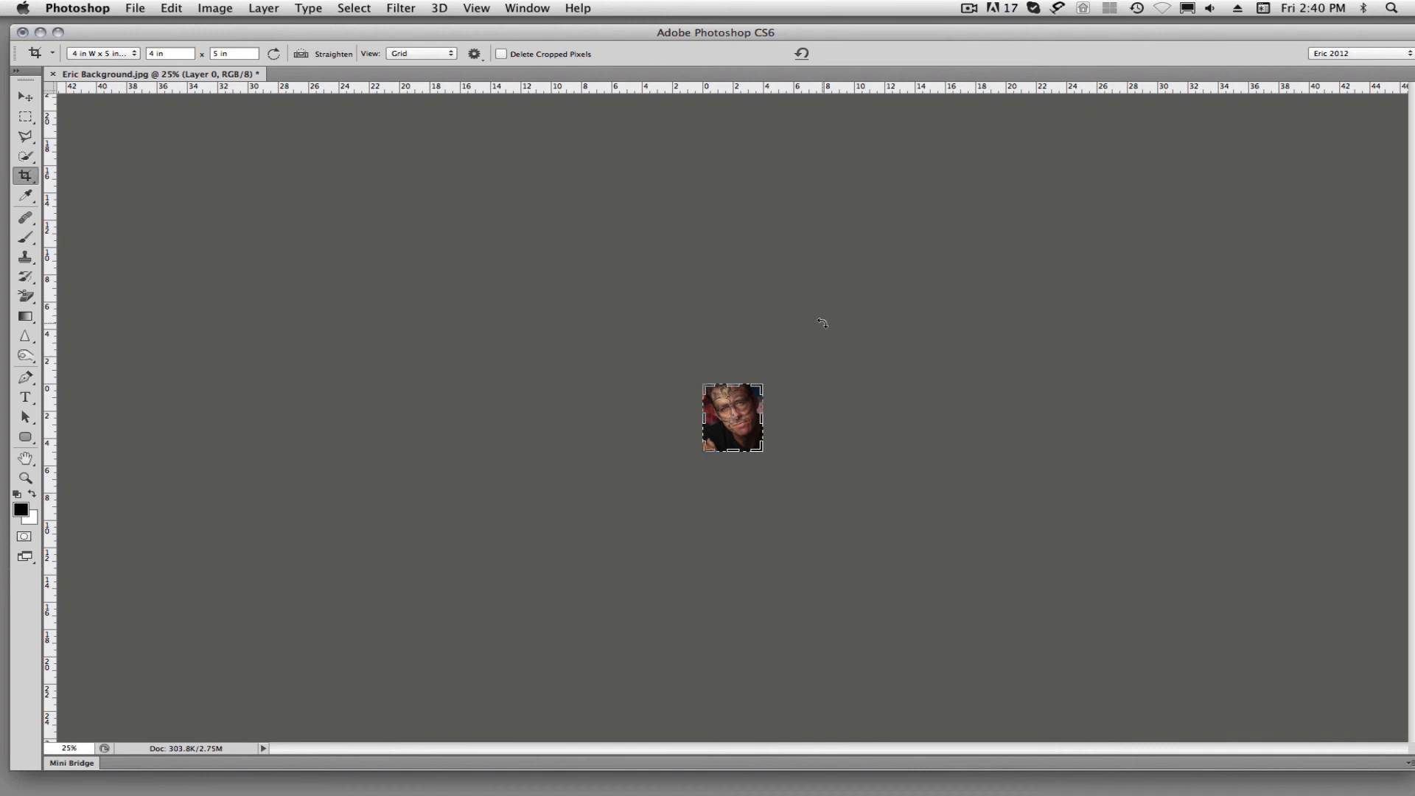
click(801, 53)
key(super+z)
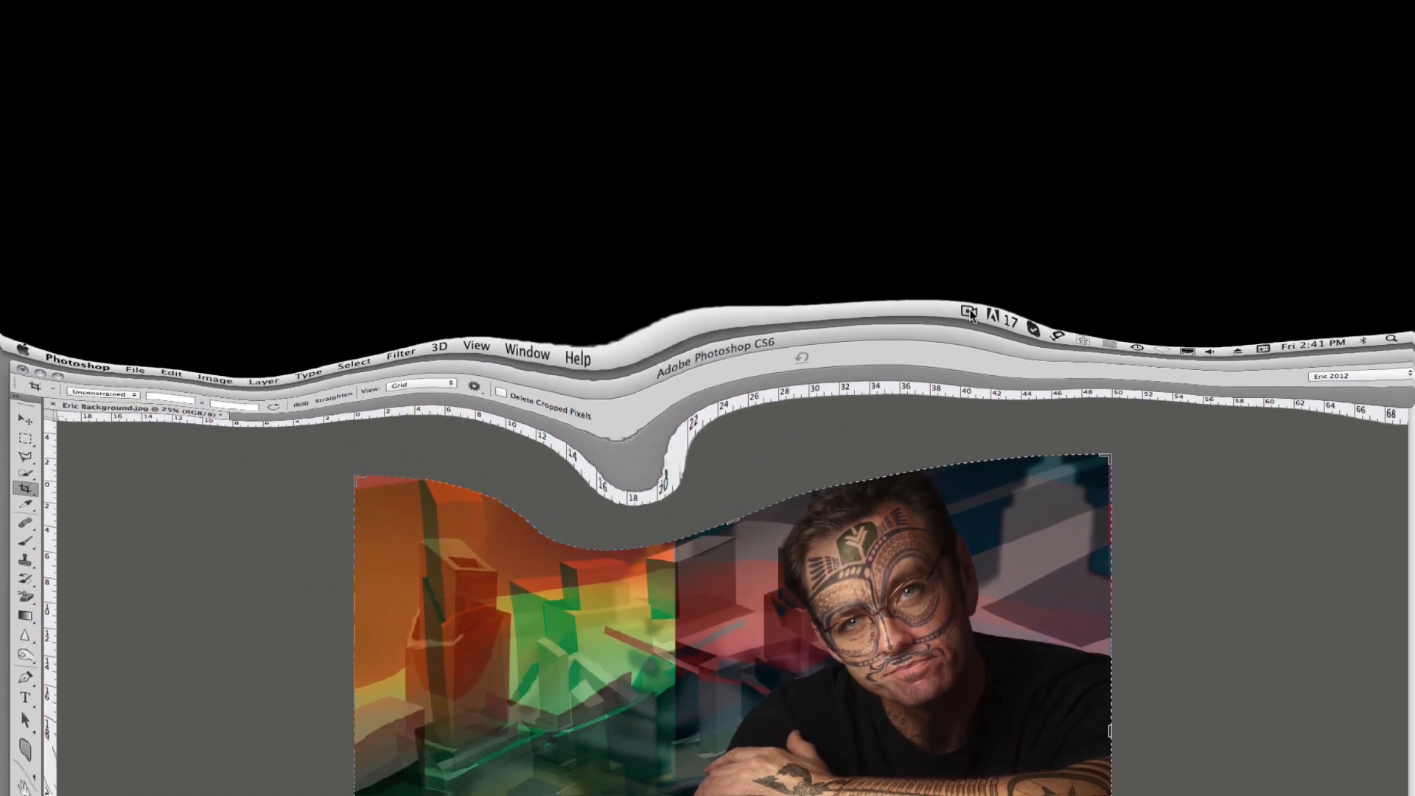
click(970, 253)
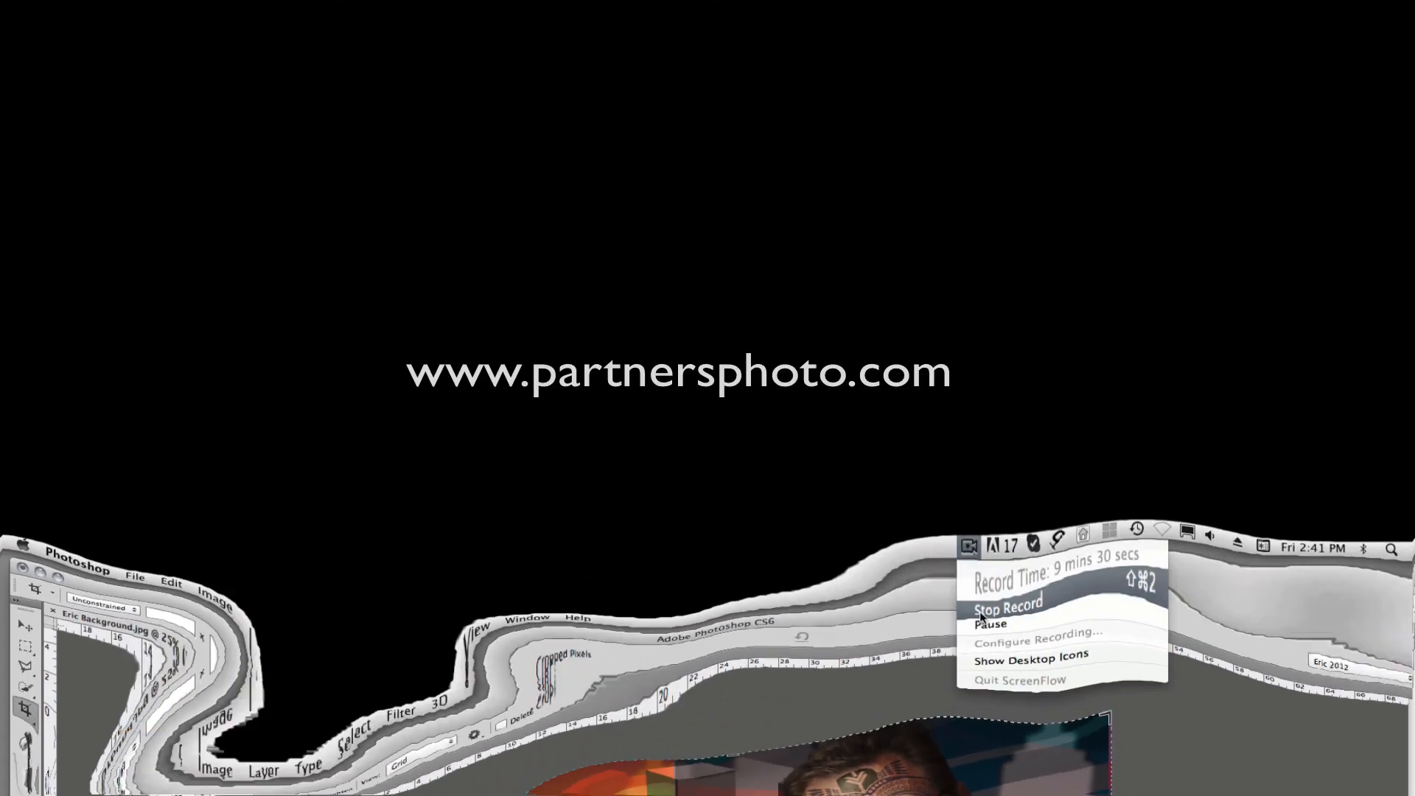